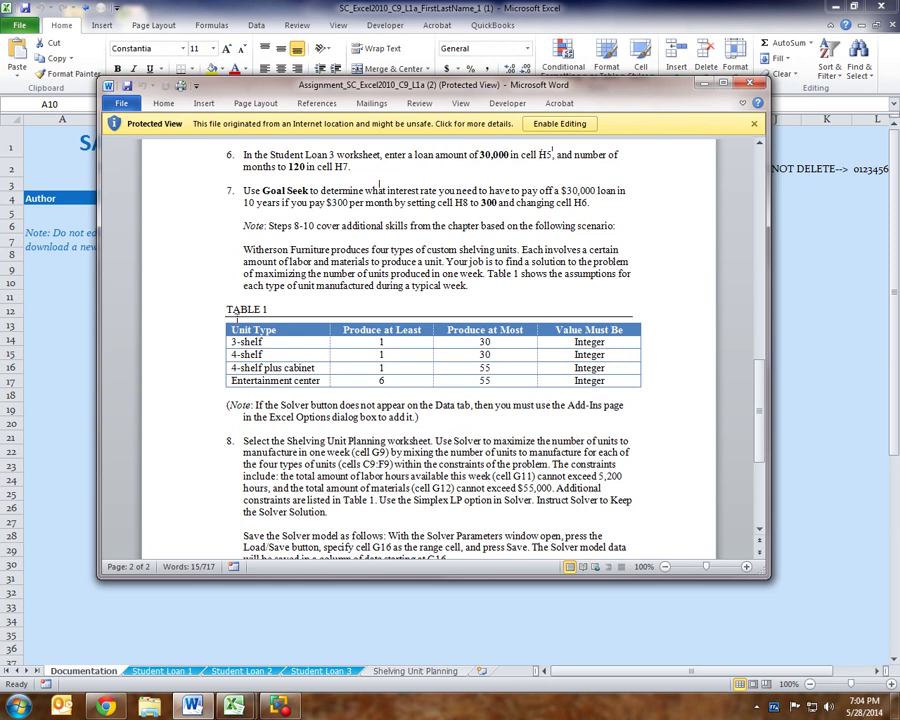
- Highlight Table 1 and instruction 8 in the Word assignment, and check Excel's add-in options for an active Solver Add-in
{"action": "left_click_drag", "start_coordinate": [205, 314], "coordinate": [226, 546]}
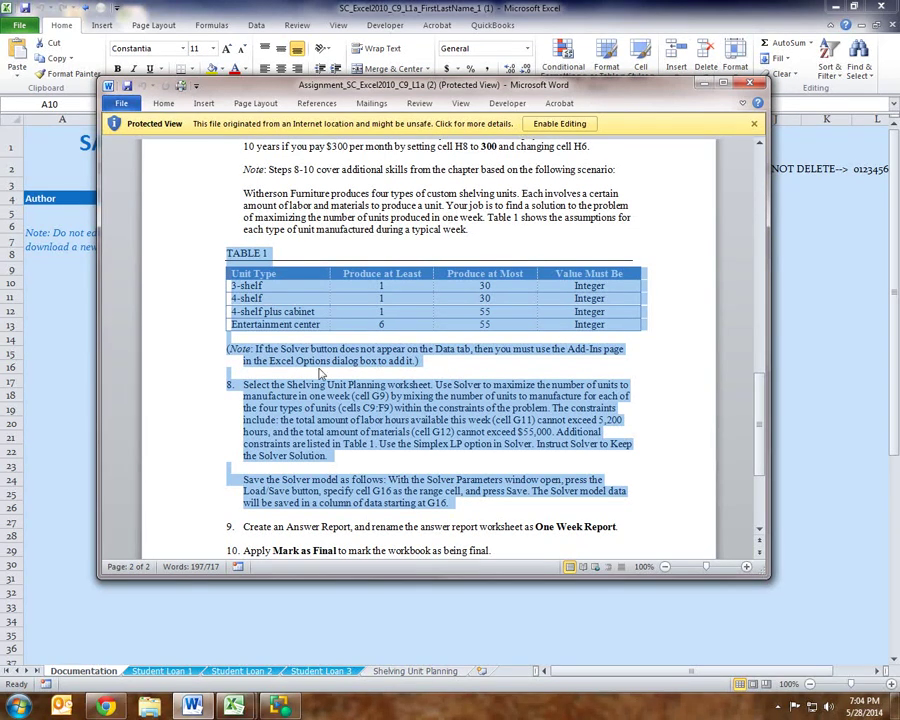
{"action": "left_click", "coordinate": [196, 703]}
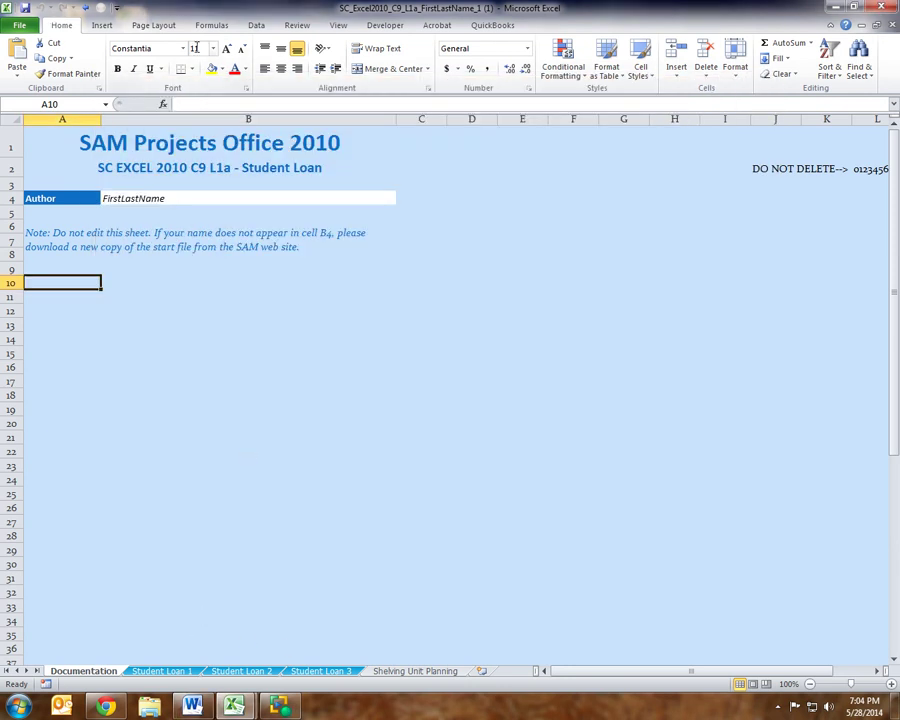
{"action": "left_click", "coordinate": [244, 28]}
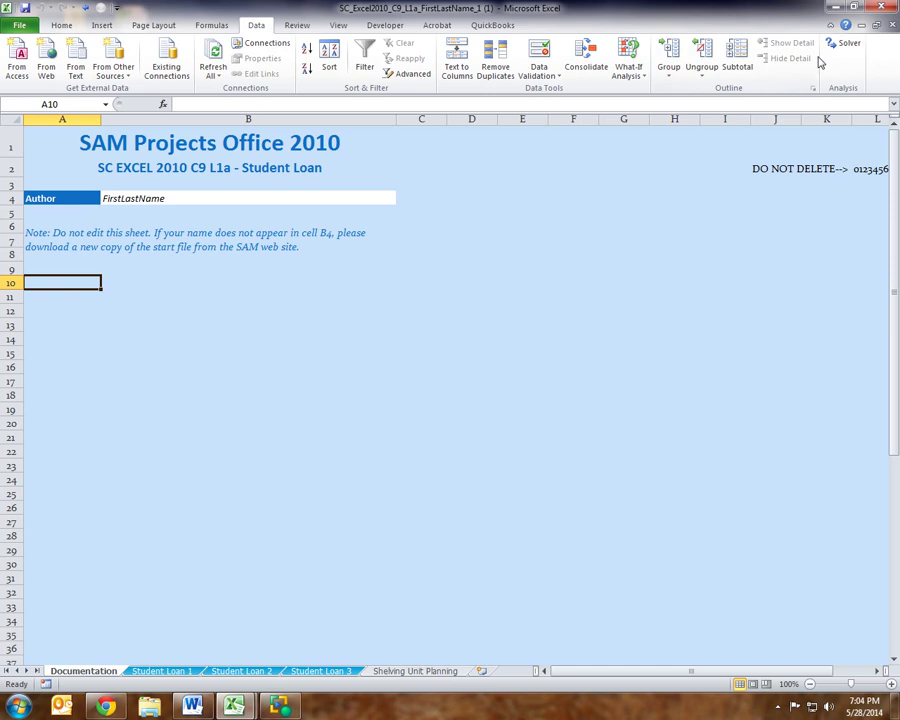
{"action": "left_click", "coordinate": [12, 25]}
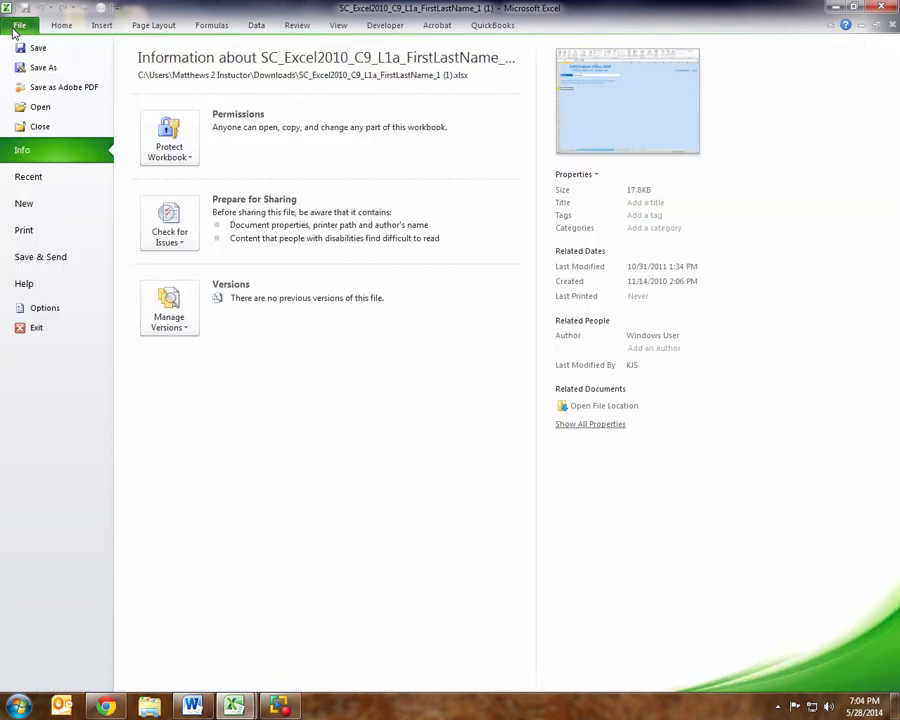
{"action": "left_click", "coordinate": [44, 308]}
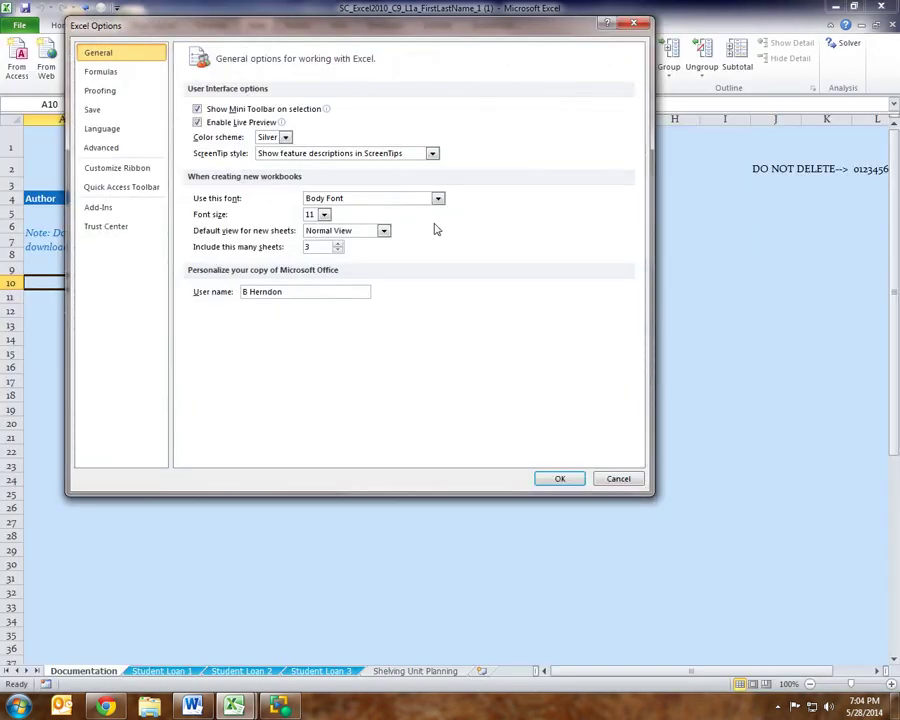
{"action": "left_click", "coordinate": [120, 209]}
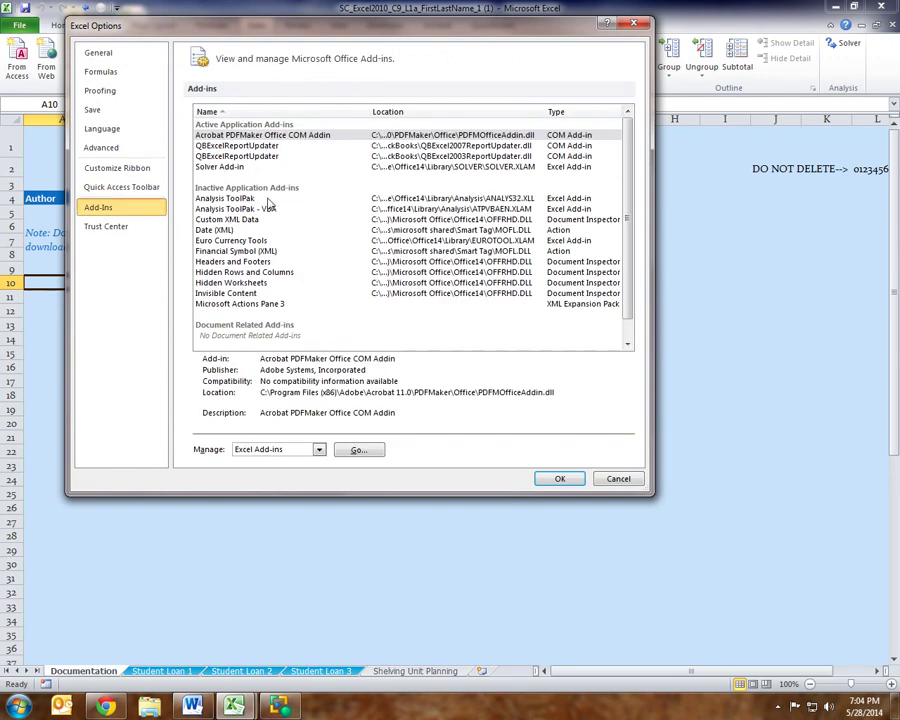
{"action": "left_click", "coordinate": [218, 167]}
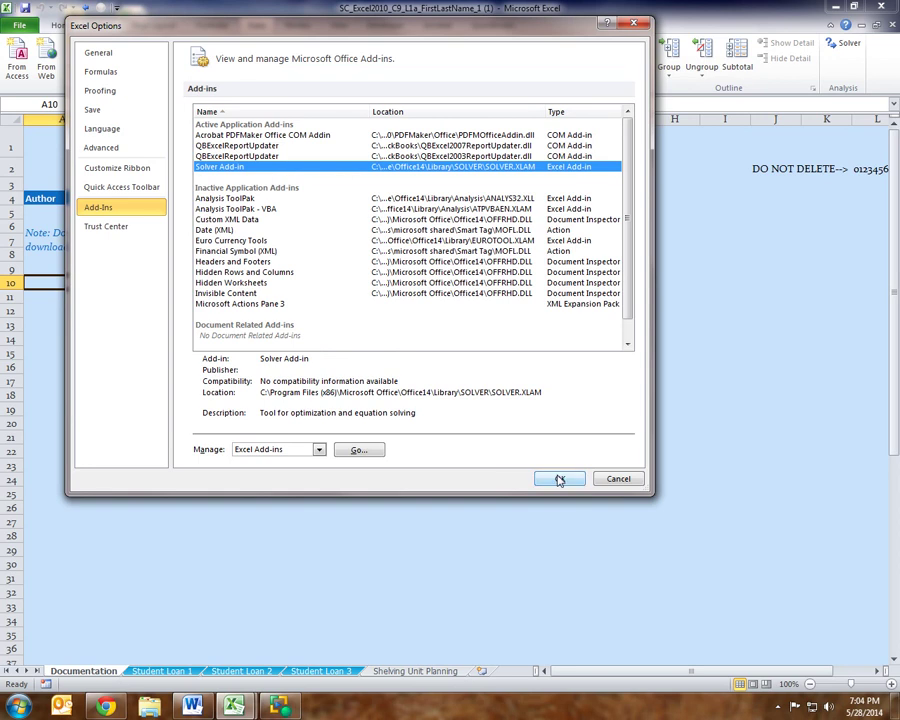
{"action": "left_click", "coordinate": [614, 479]}
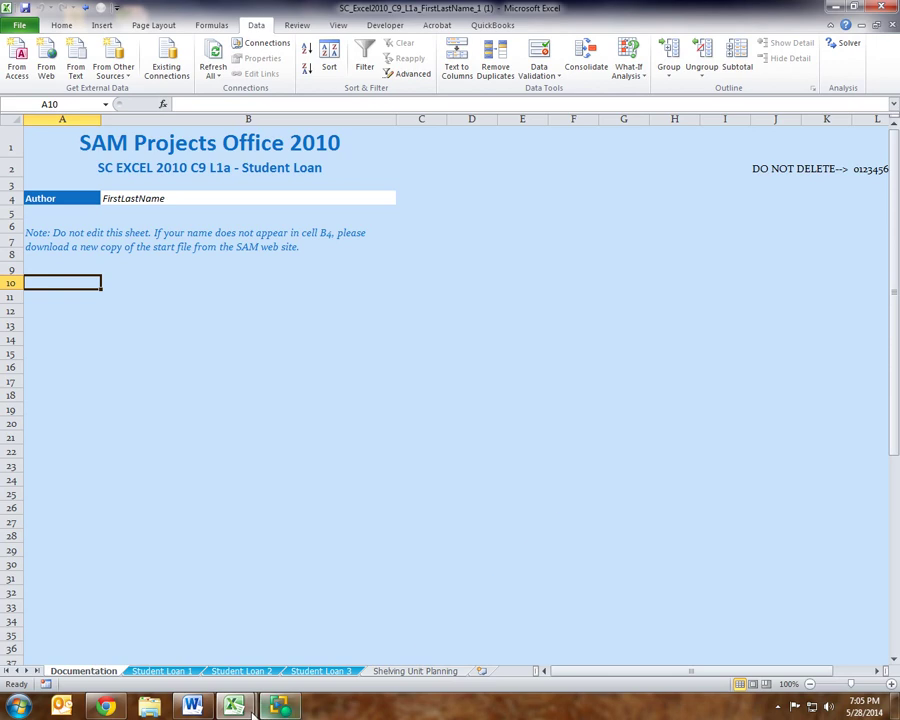
- Consult instruction 8 in the Word assignment, and open the Shelving Unit Planning worksheet in the Excel workbook
{"action": "left_click", "coordinate": [192, 707]}
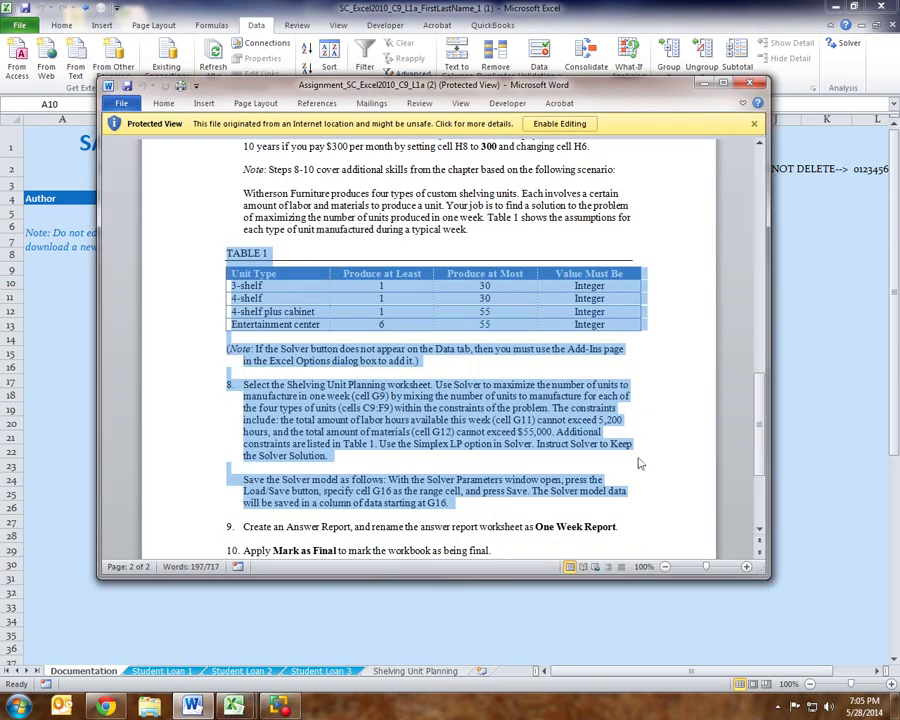
{"action": "left_click", "coordinate": [235, 399]}
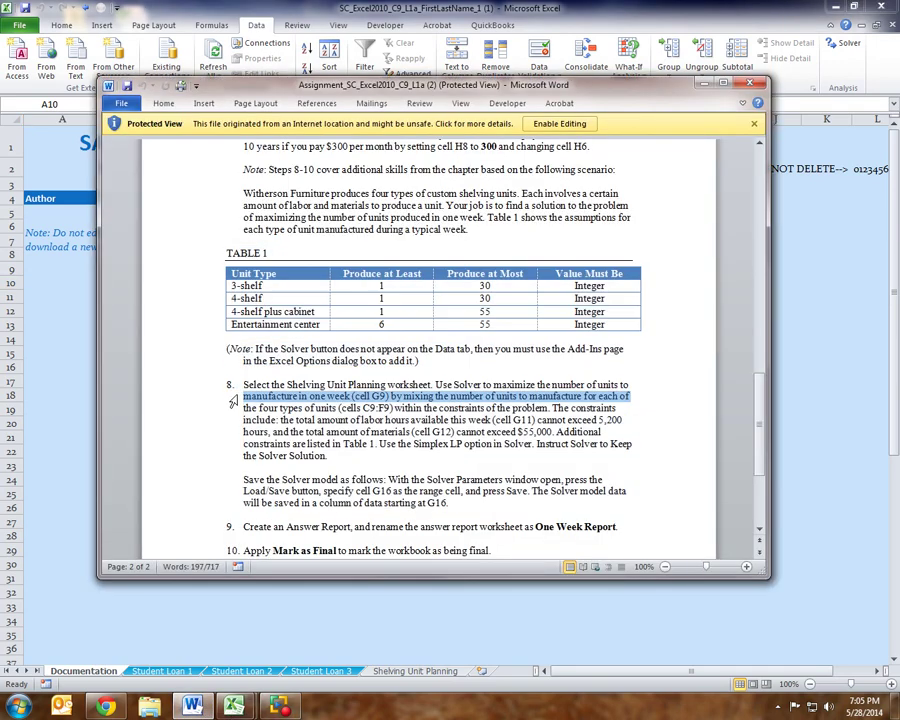
{"action": "left_click", "coordinate": [240, 385]}
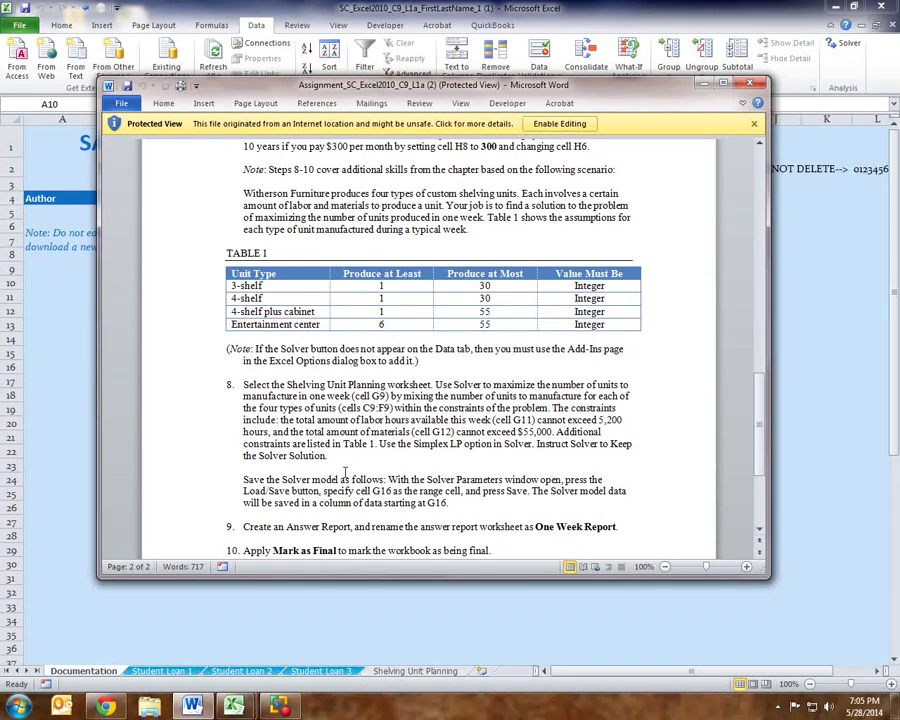
{"action": "left_click", "coordinate": [427, 672]}
{"action": "left_click", "coordinate": [427, 672]}
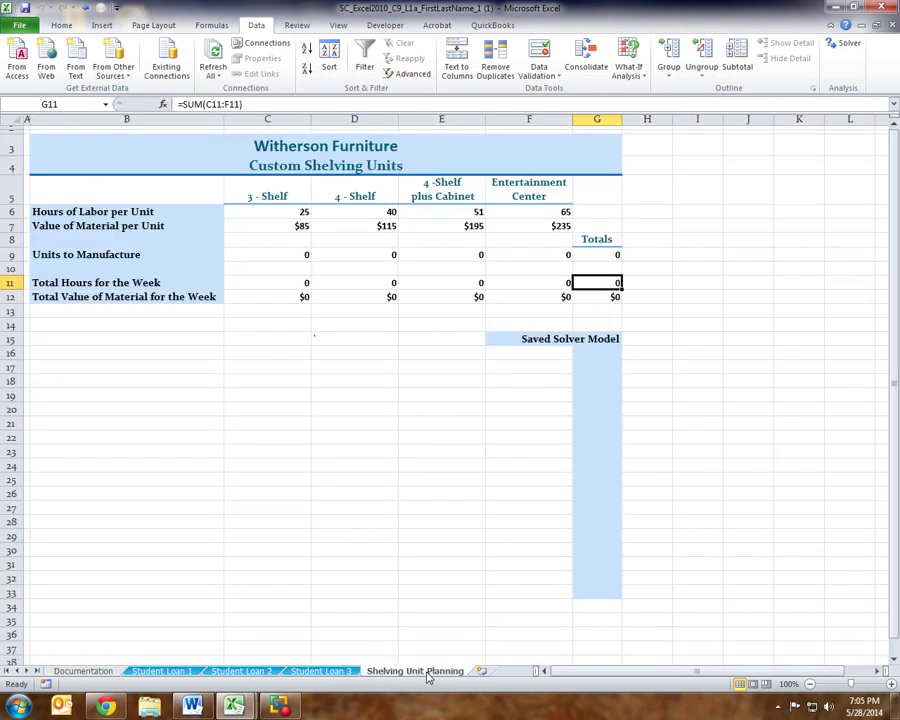
- Review the objective and changing cells of instruction 8 in Word, and set Excel's Solver objective to maximize cell G9
{"action": "left_click", "coordinate": [193, 707]}
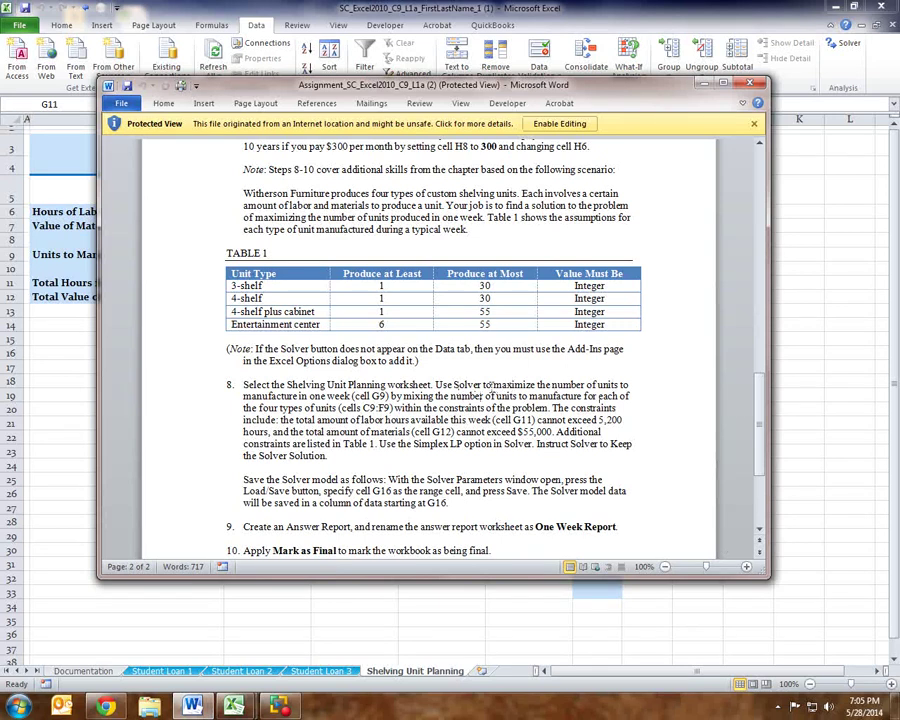
{"action": "left_click_drag", "start_coordinate": [492, 386], "coordinate": [508, 384]}
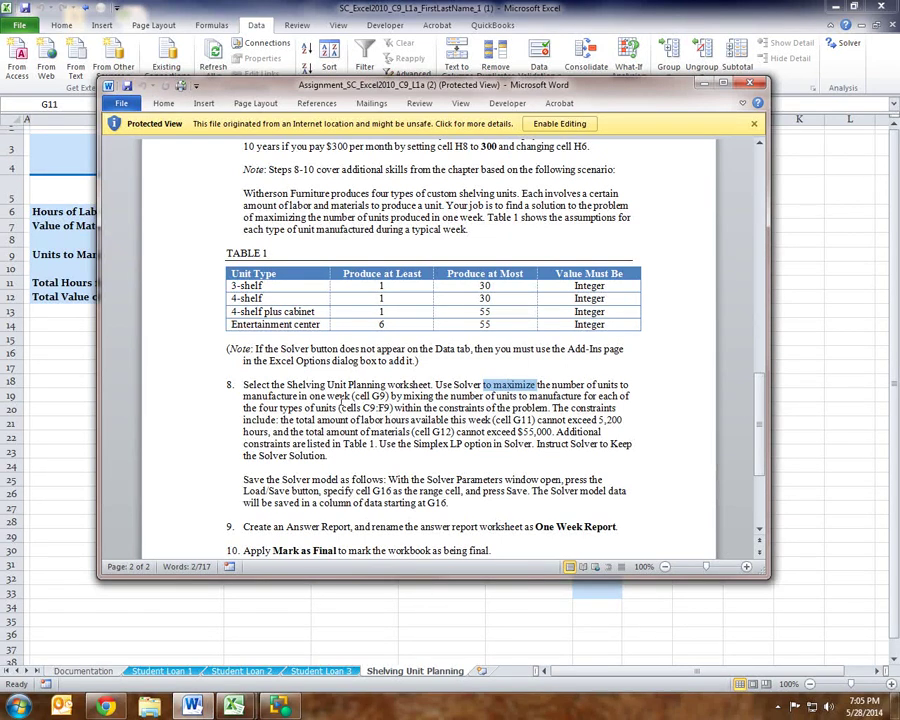
{"action": "left_click_drag", "start_coordinate": [350, 397], "coordinate": [391, 397]}
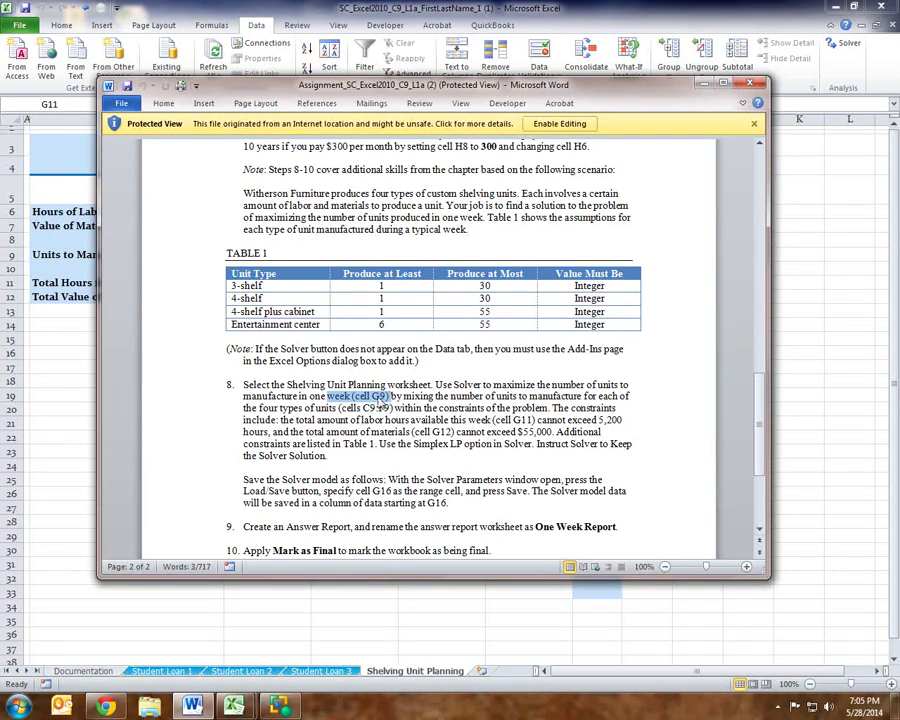
{"action": "mouse_move", "coordinate": [392, 397]}
{"action": "left_mouse_down"}
{"action": "mouse_move", "coordinate": [597, 390]}
{"action": "mouse_move", "coordinate": [444, 420]}
{"action": "mouse_move", "coordinate": [350, 421]}
{"action": "mouse_move", "coordinate": [391, 409]}
{"action": "left_mouse_up"}
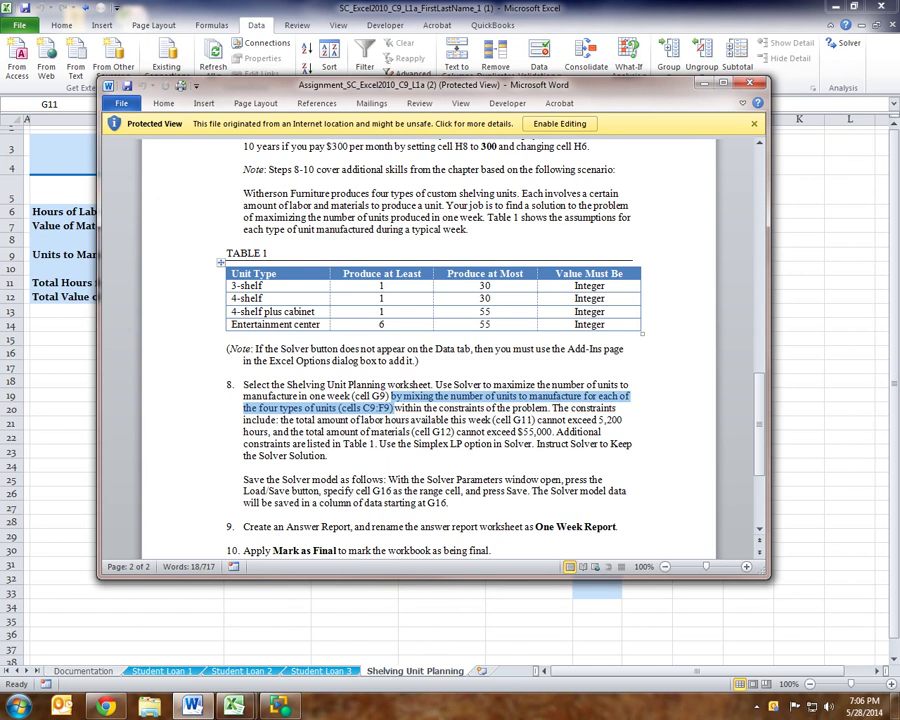
{"action": "key", "text": "alt+Tab"}
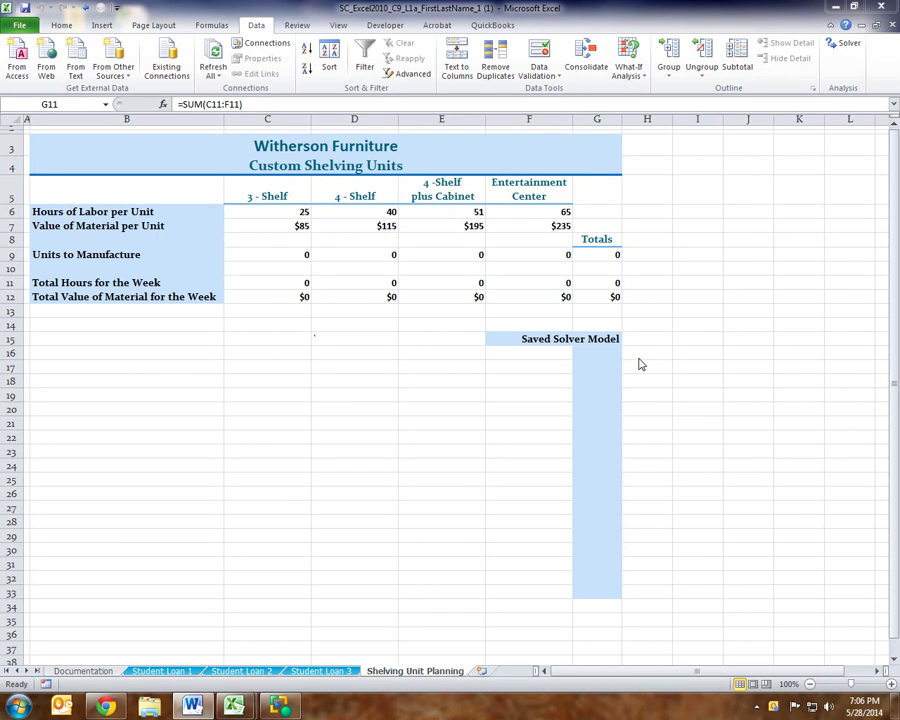
{"action": "left_click", "coordinate": [591, 256]}
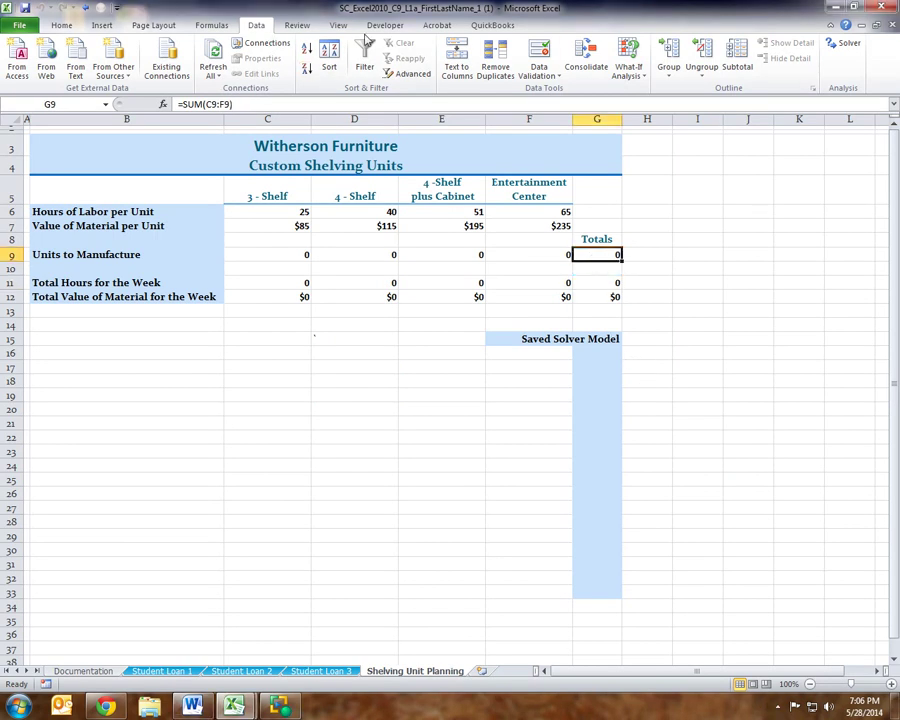
{"action": "left_click", "coordinate": [838, 45]}
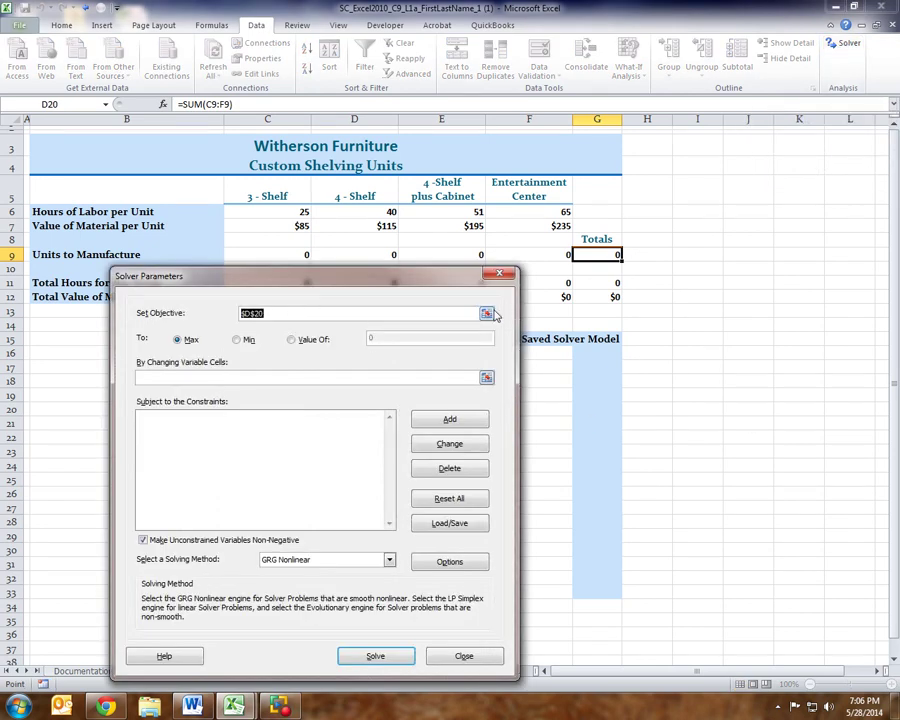
{"action": "left_click", "coordinate": [593, 256]}
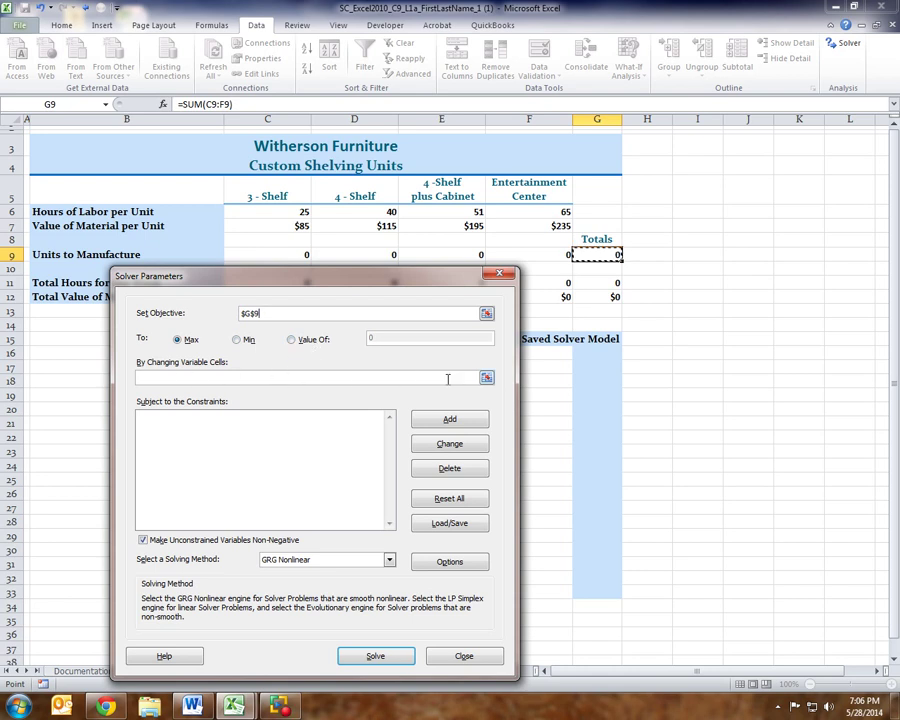
- Recheck the changing-cell range in the Word assignment, and set Solver's changing variable cells to C9:F9 in Excel
{"action": "left_click", "coordinate": [486, 377]}
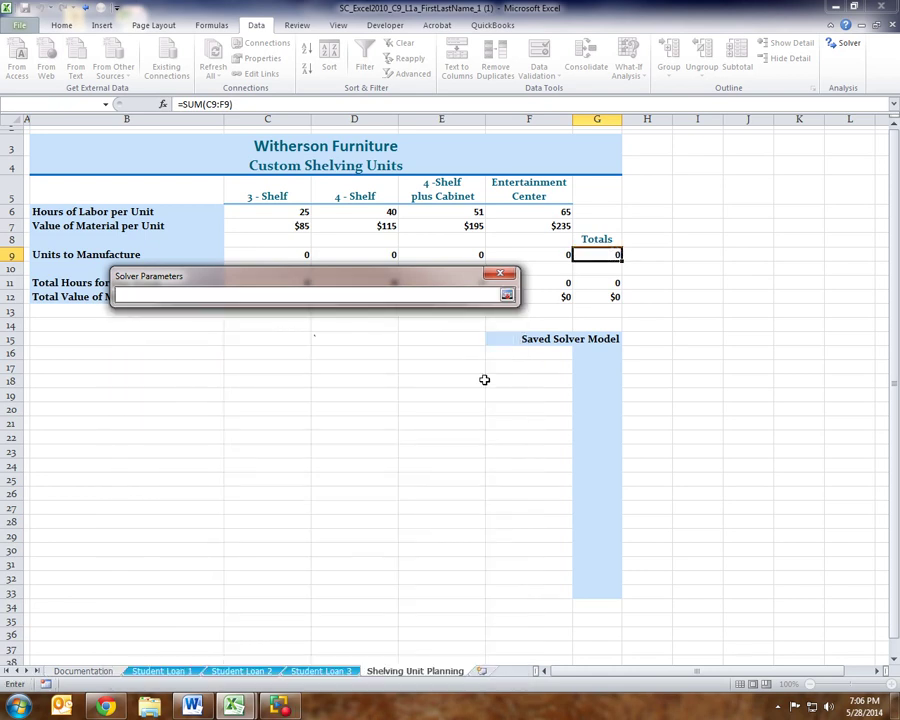
{"action": "left_click_drag", "start_coordinate": [357, 275], "coordinate": [390, 351]}
{"action": "left_click_drag", "start_coordinate": [855, 120], "coordinate": [418, 120]}
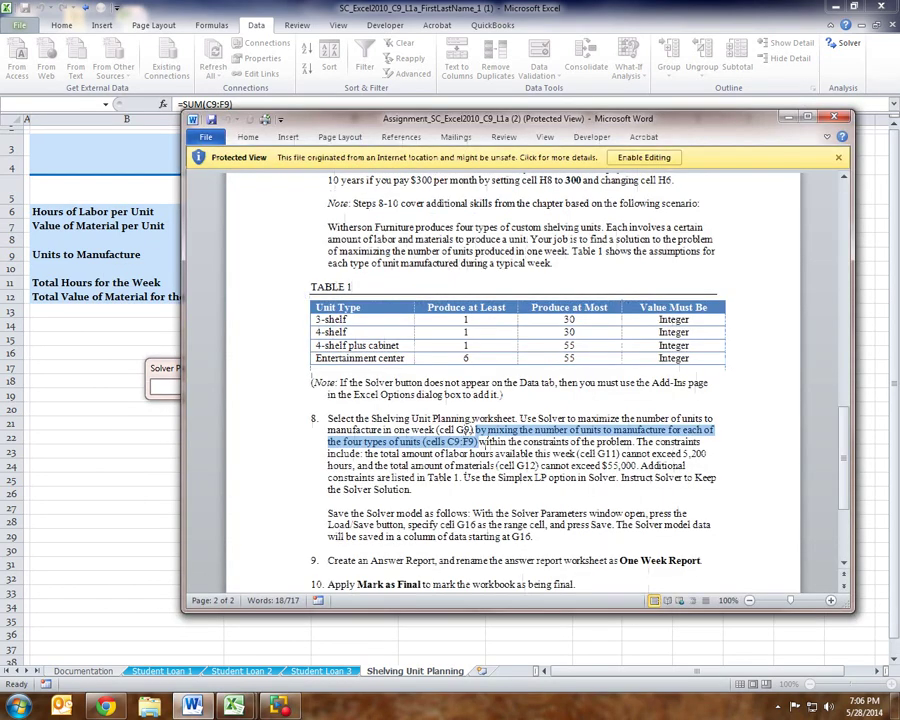
{"action": "mouse_move", "coordinate": [476, 430]}
{"action": "left_mouse_down"}
{"action": "mouse_move", "coordinate": [714, 431]}
{"action": "mouse_move", "coordinate": [704, 442]}
{"action": "mouse_move", "coordinate": [448, 455]}
{"action": "mouse_move", "coordinate": [472, 441]}
{"action": "left_mouse_up"}
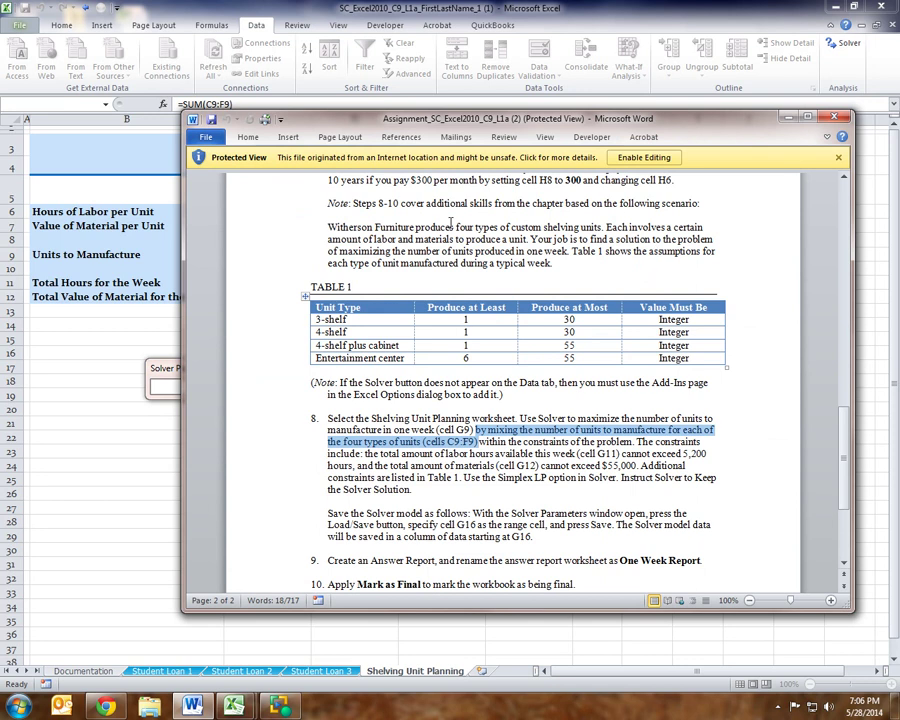
{"action": "left_click_drag", "start_coordinate": [703, 126], "coordinate": [715, 72]}
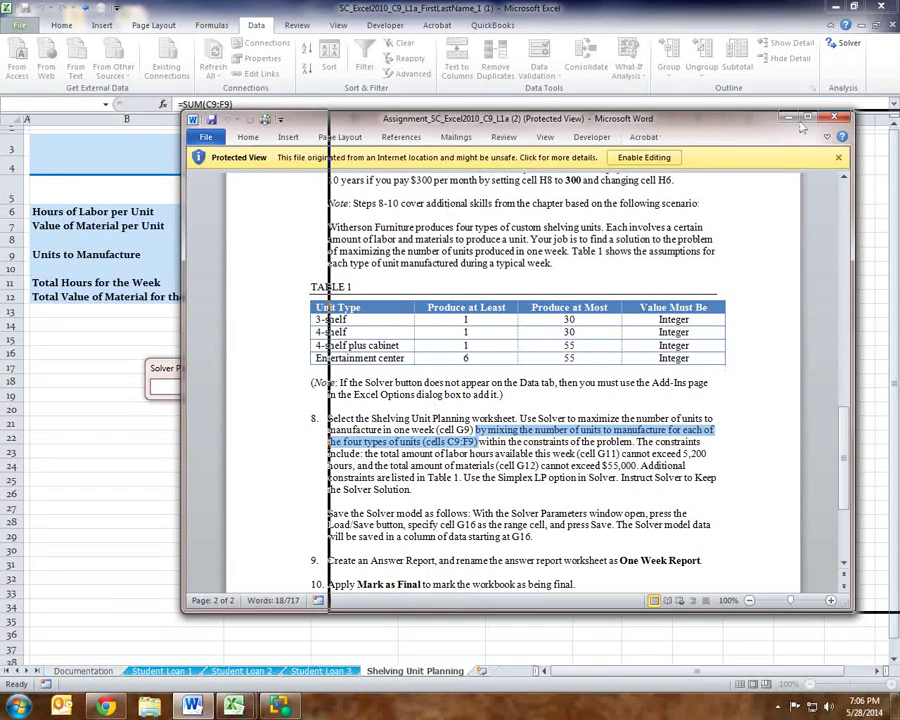
{"action": "left_click", "coordinate": [812, 64]}
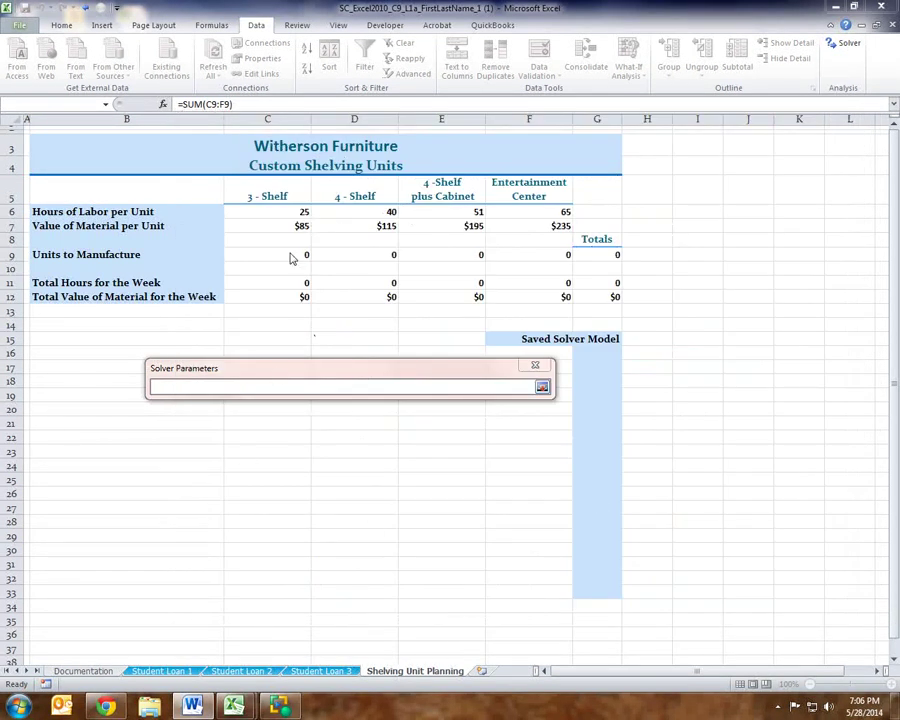
{"action": "key", "text": "Return"}
{"action": "left_click_drag", "start_coordinate": [284, 256], "coordinate": [423, 248]}
{"action": "left_click_drag", "start_coordinate": [466, 249], "coordinate": [506, 248]}
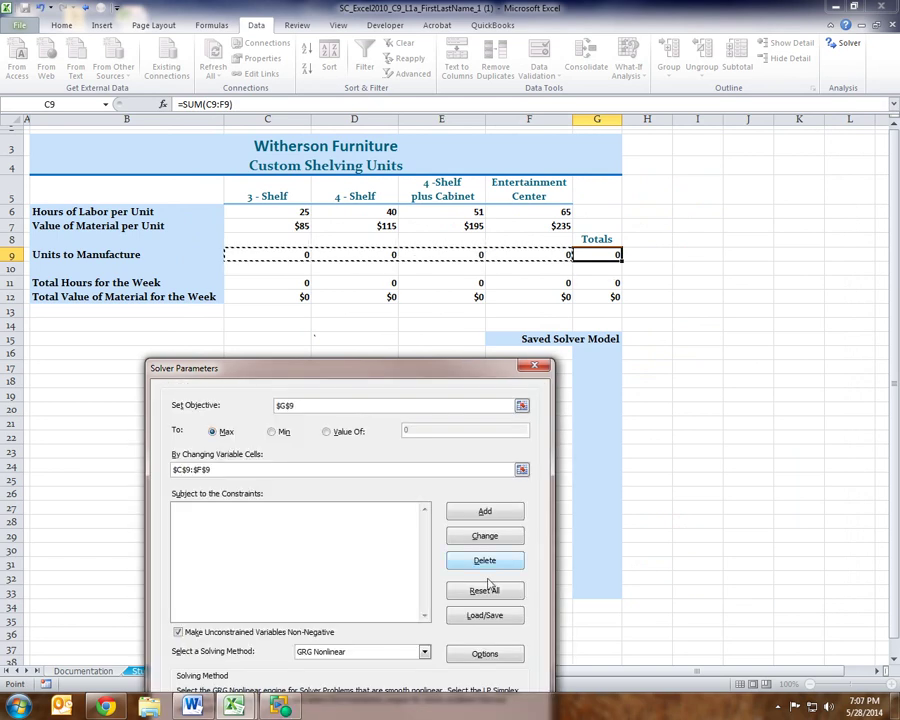
{"action": "left_click_drag", "start_coordinate": [343, 381], "coordinate": [355, 313]}
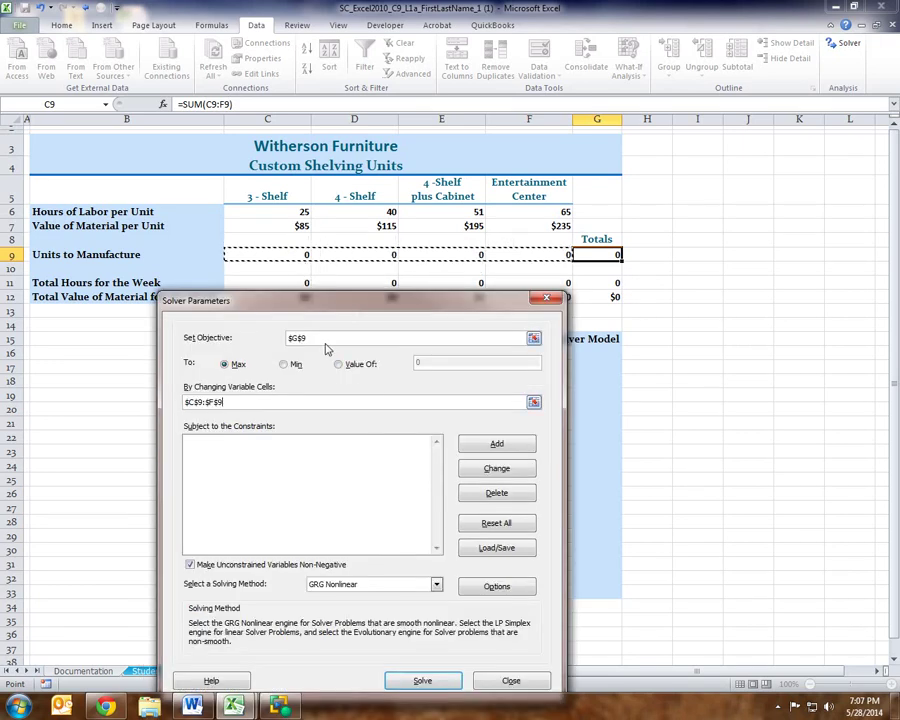
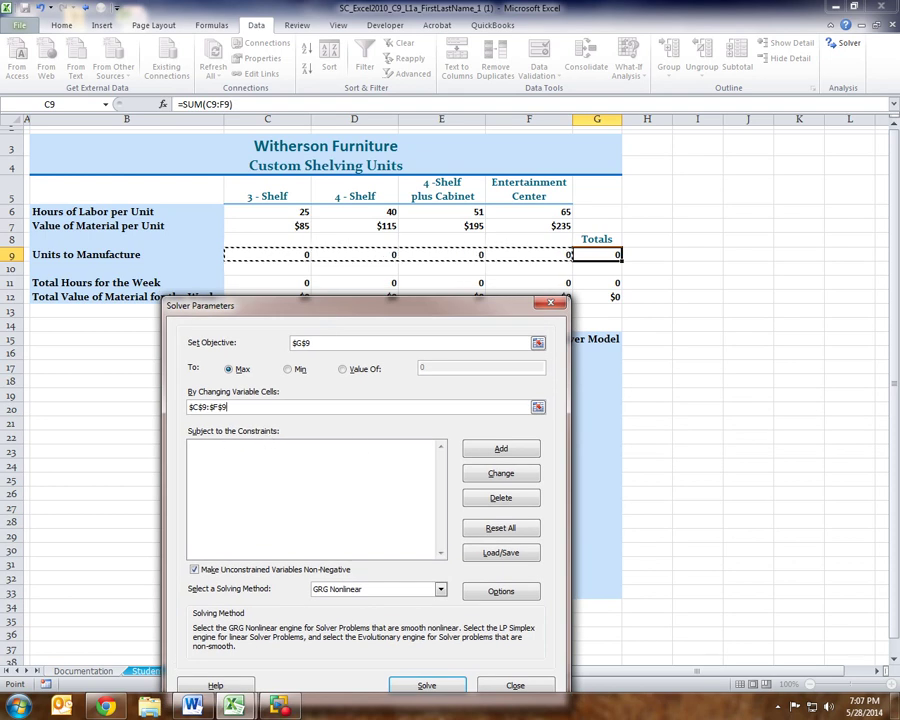
- Consult the labor-hours limit in instruction 8 of the Word assignment, and add the Solver constraint G11 <= 5200 in Excel
{"action": "left_click_drag", "start_coordinate": [592, 130], "coordinate": [480, 140]}
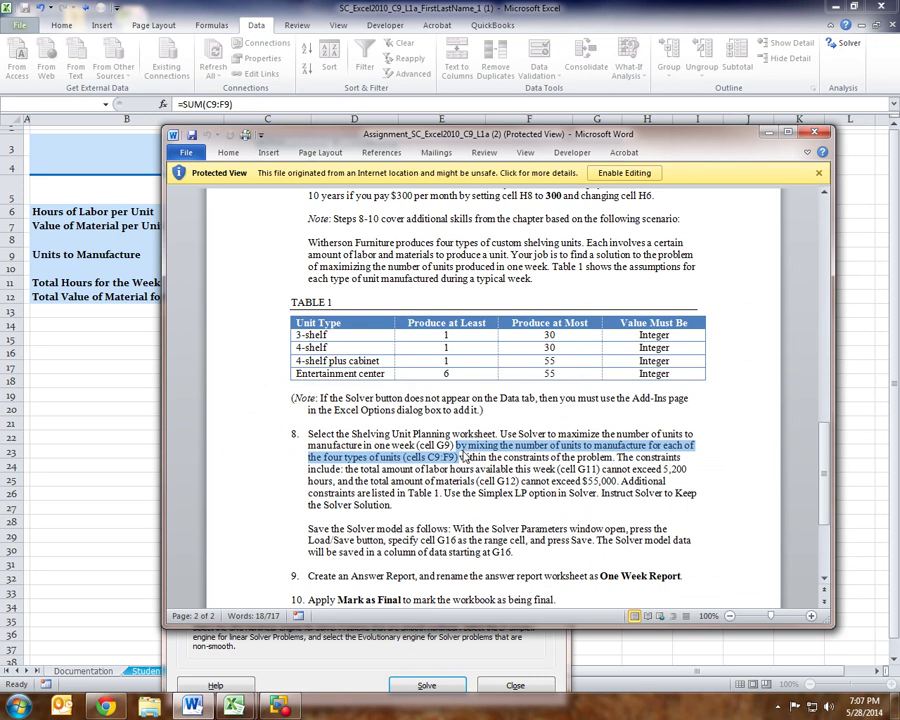
{"action": "left_click_drag", "start_coordinate": [459, 456], "coordinate": [603, 469]}
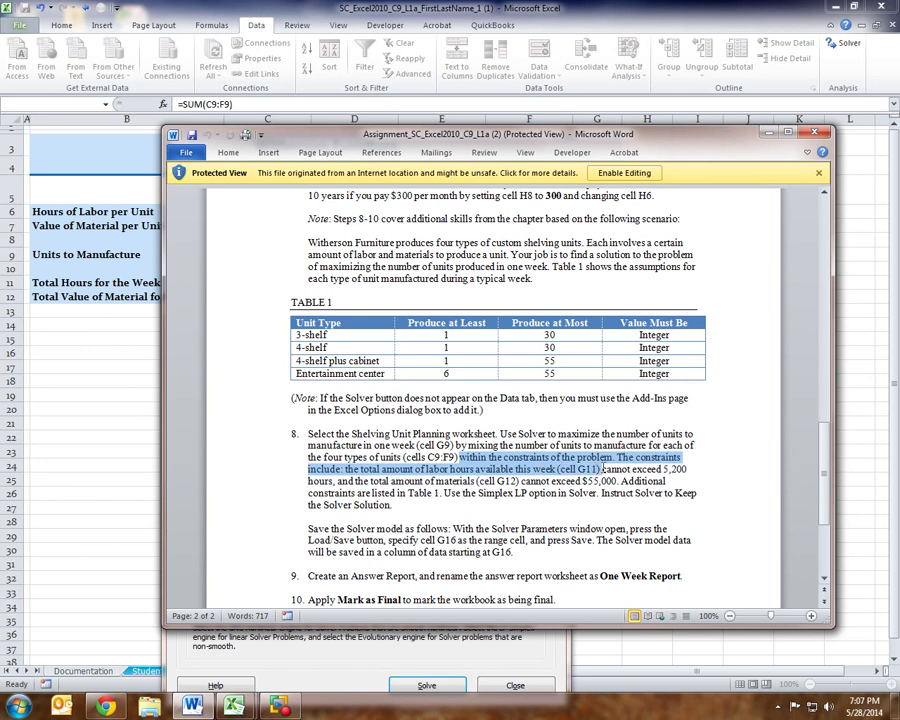
{"action": "left_click_drag", "start_coordinate": [603, 469], "coordinate": [333, 486]}
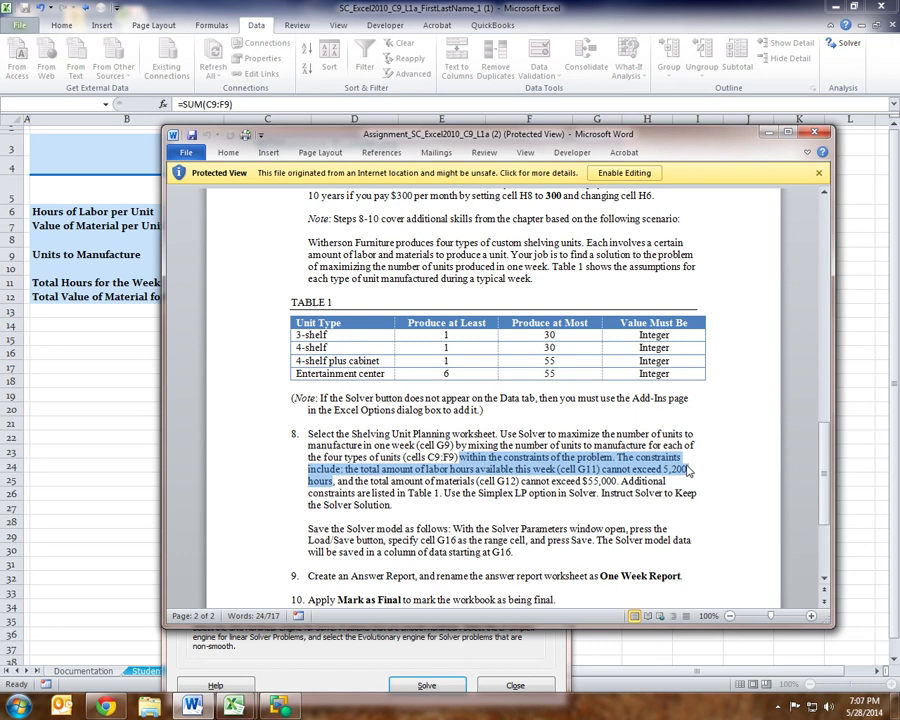
{"action": "left_click", "coordinate": [766, 132]}
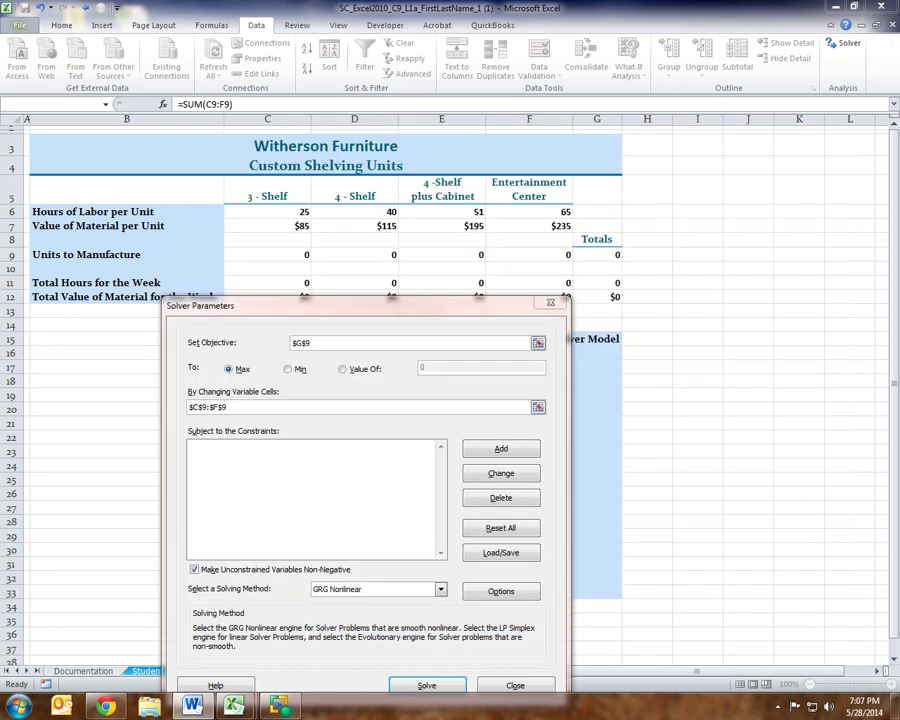
{"action": "left_click", "coordinate": [501, 449]}
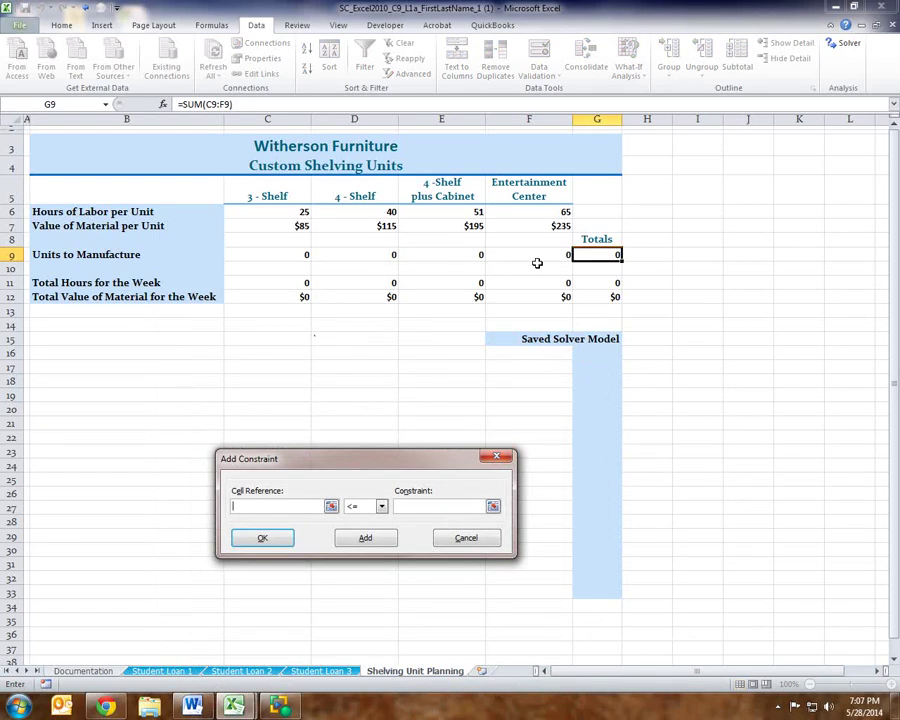
{"action": "left_click", "coordinate": [605, 283]}
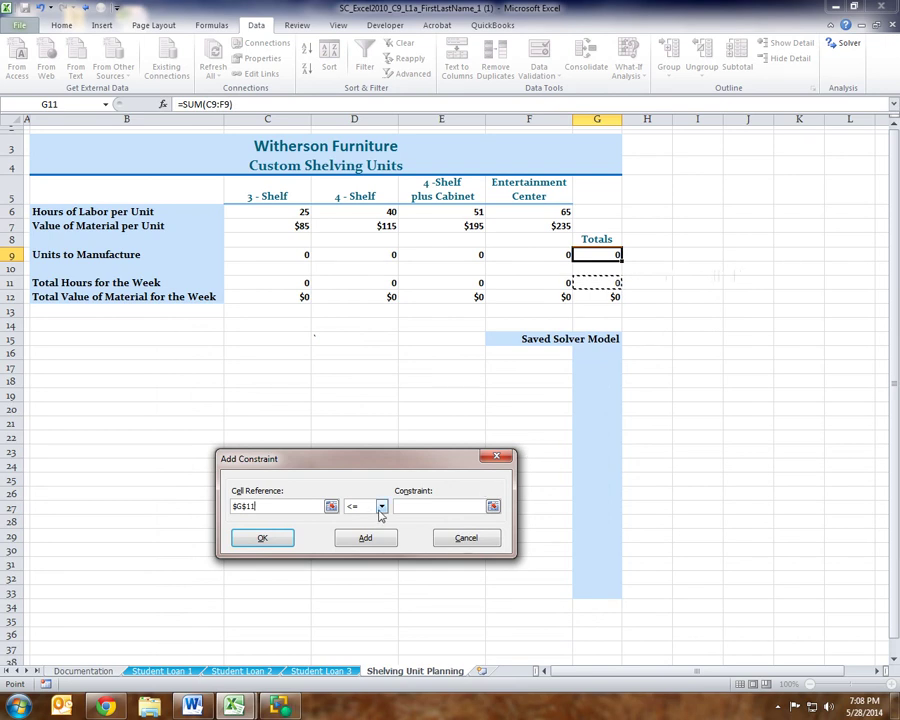
{"action": "left_click", "coordinate": [452, 507]}
{"action": "type", "text": "5200"}
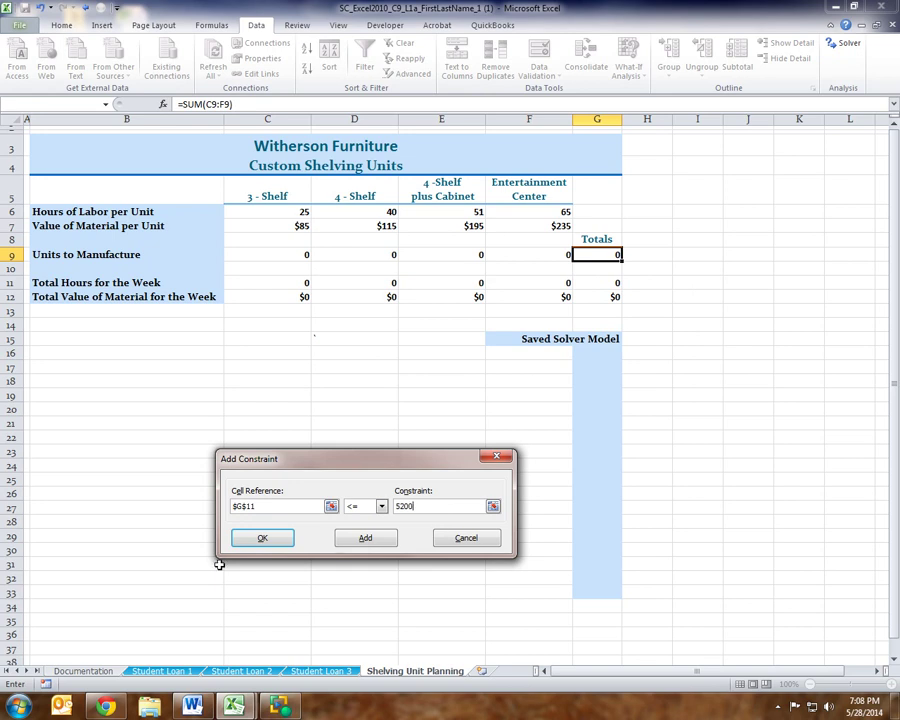
{"action": "left_click", "coordinate": [386, 540]}
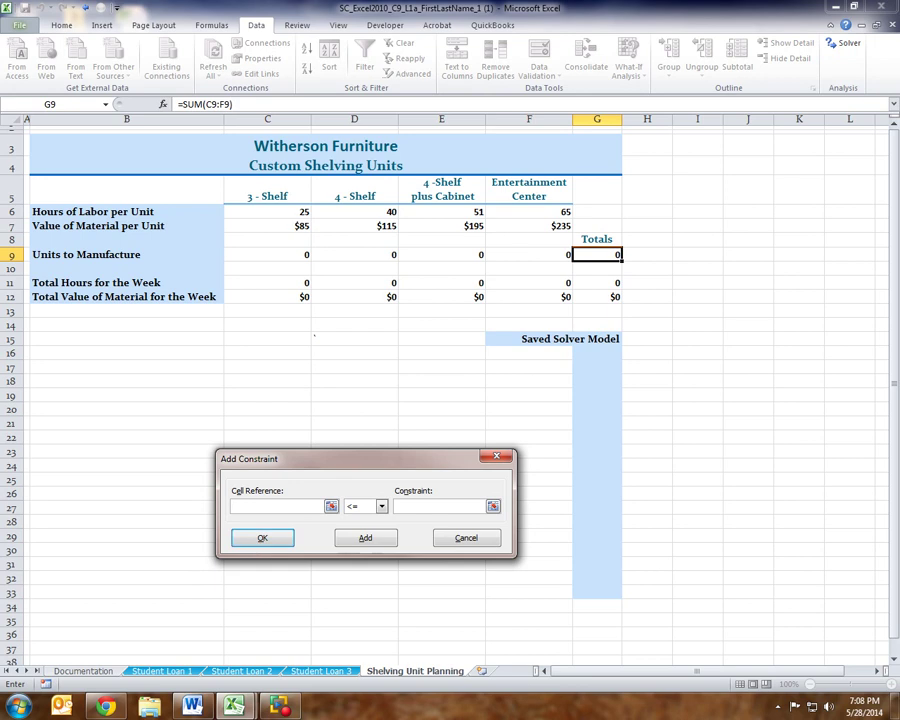
- Consult the materials limit in instruction 8 of the Word assignment, and add the Solver constraint G12 <= 55000 in Excel
{"action": "key", "text": "Print"}
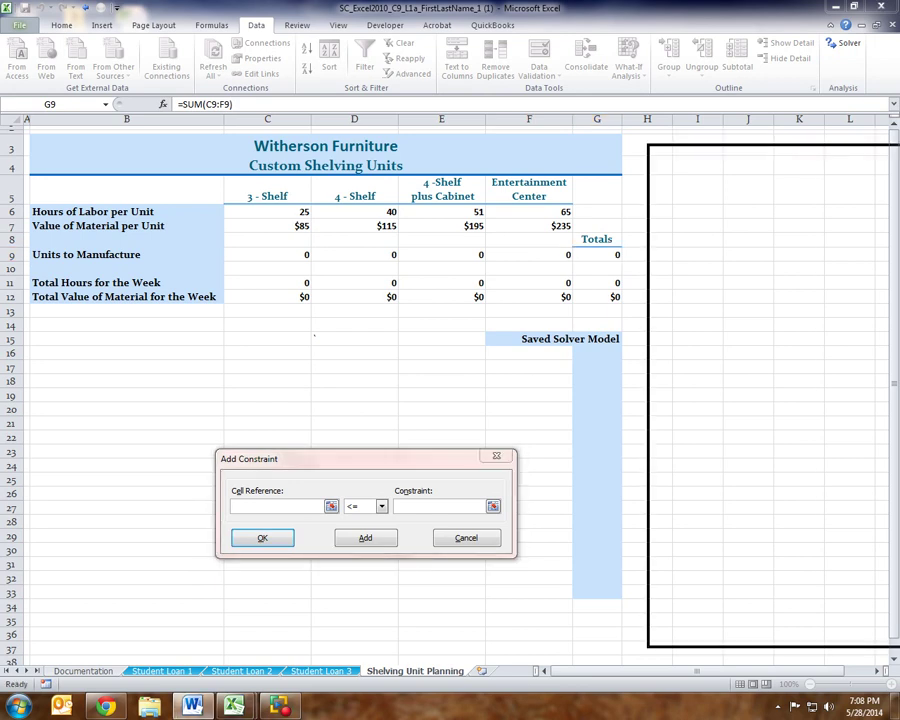
{"action": "left_click", "coordinate": [498, 117]}
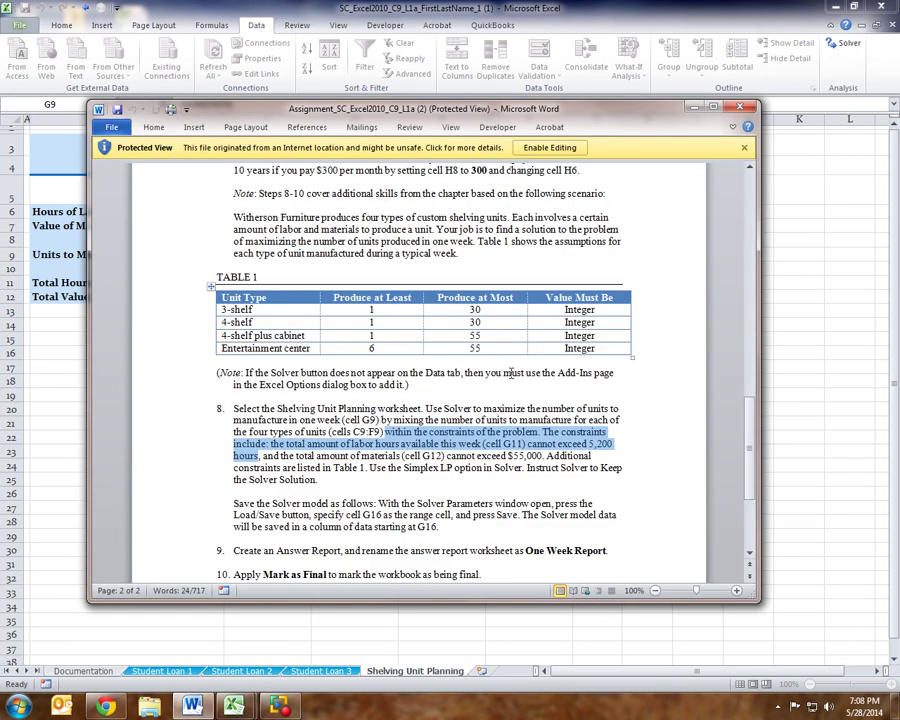
{"action": "left_click_drag", "start_coordinate": [262, 456], "coordinate": [541, 456]}
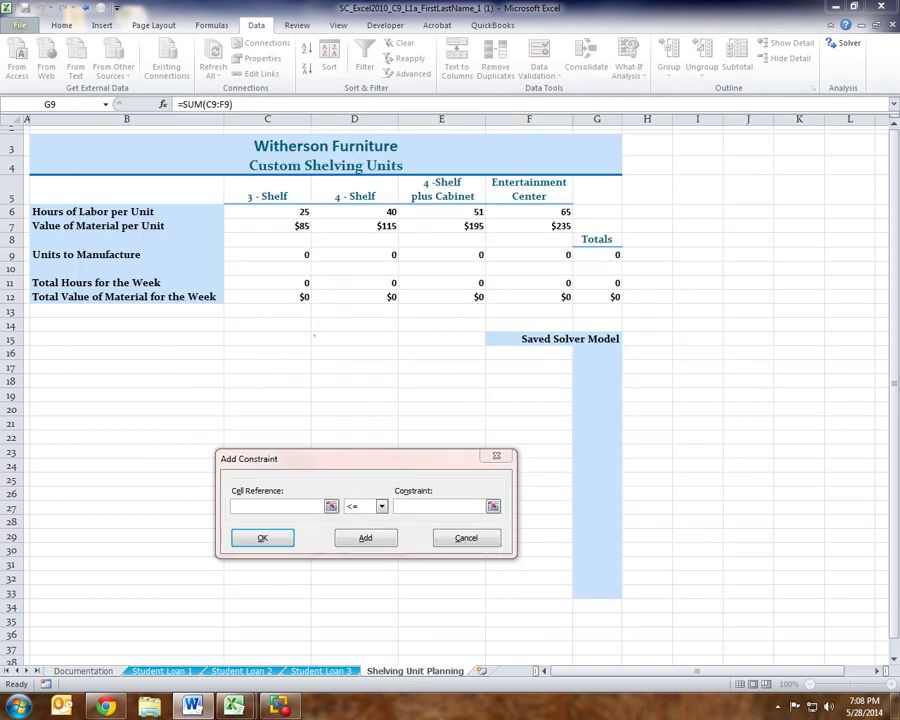
{"action": "left_click", "coordinate": [305, 601]}
{"action": "left_click", "coordinate": [306, 508]}
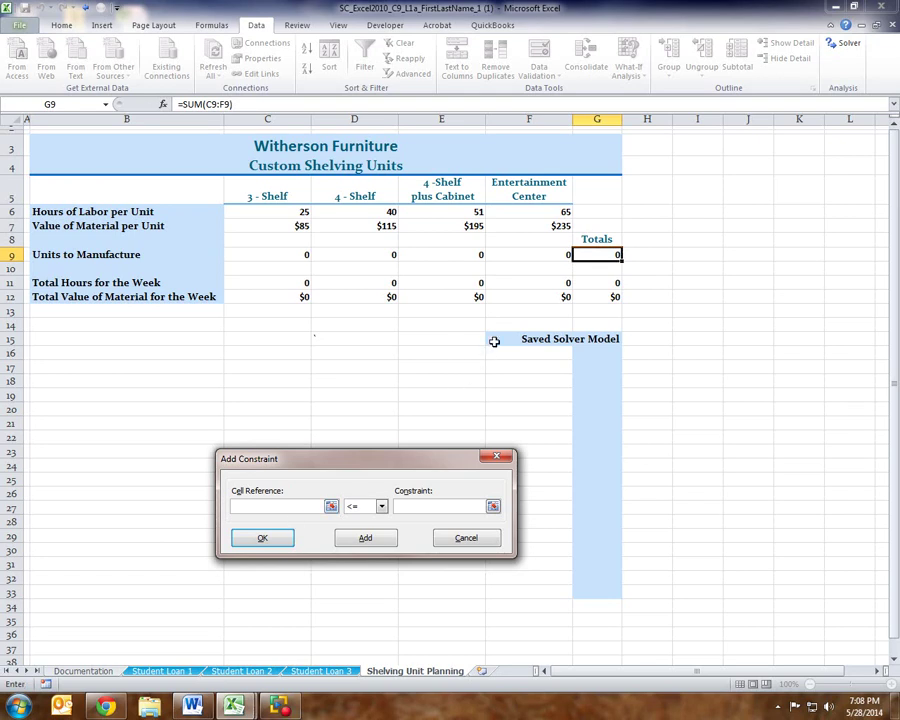
{"action": "left_click", "coordinate": [609, 297]}
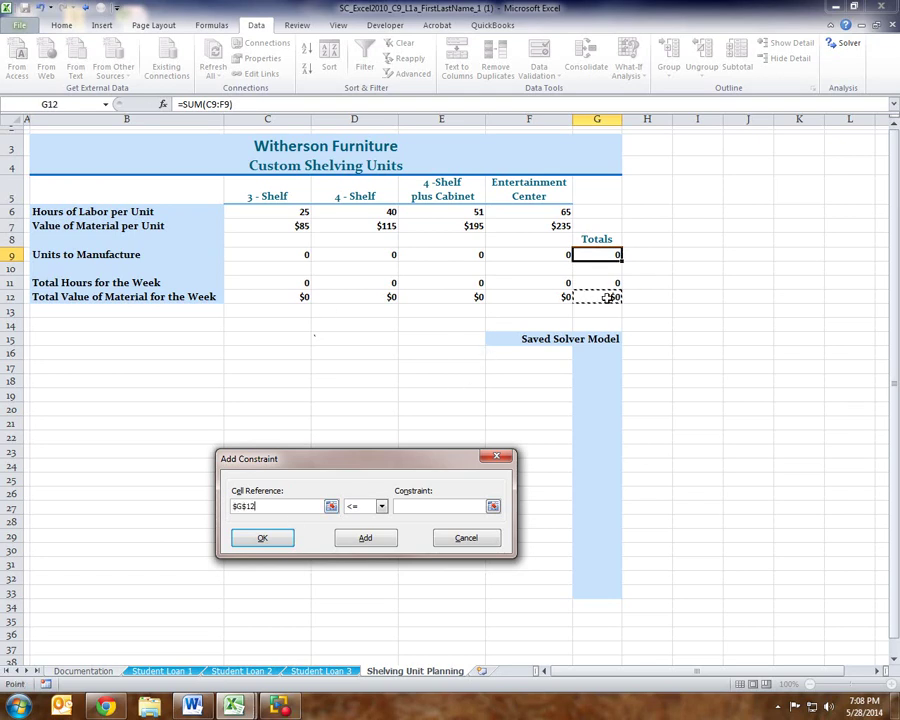
{"action": "left_click", "coordinate": [401, 505]}
{"action": "type", "text": "5000"}
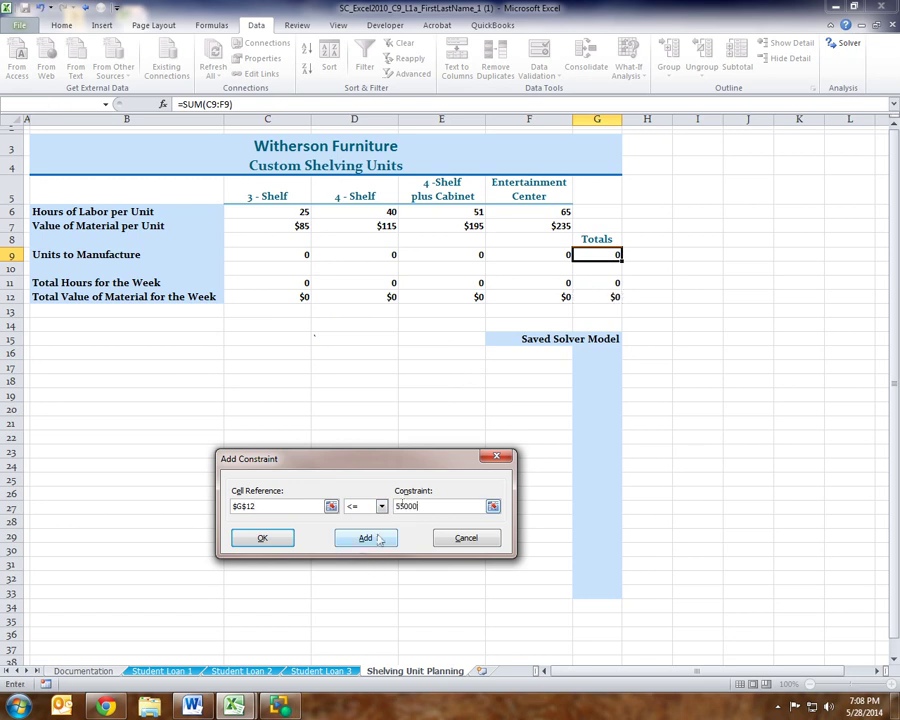
{"action": "left_click", "coordinate": [365, 538]}
- Examine the additional-constraints sentence and the per-unit limits of Table 1 in the Word assignment, then return to Excel's Add Constraint dialog
{"action": "key", "text": "alt+Tab"}
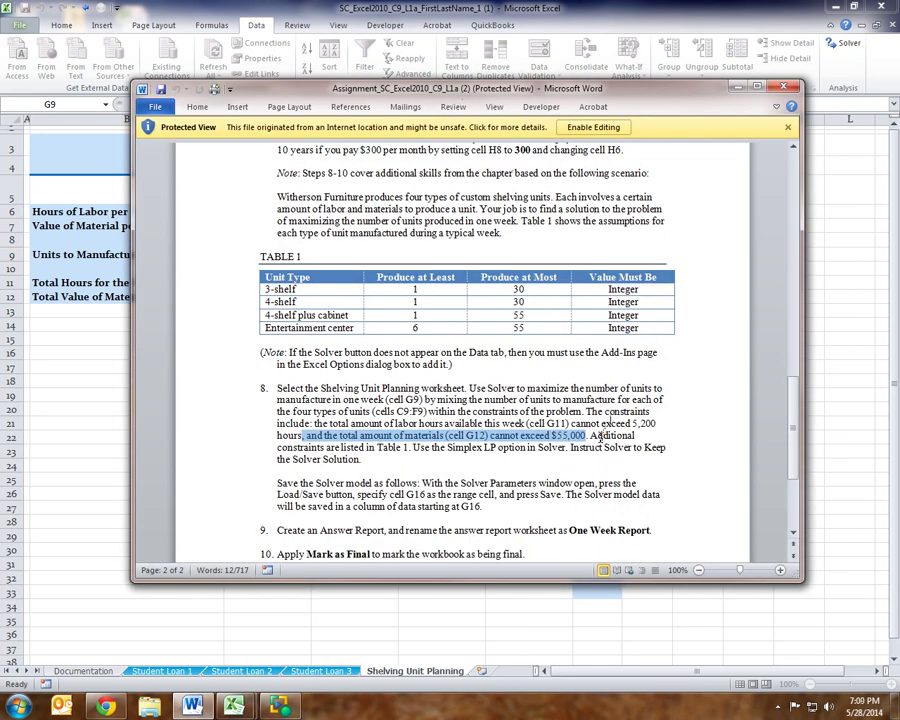
{"action": "left_click_drag", "start_coordinate": [590, 437], "coordinate": [410, 449]}
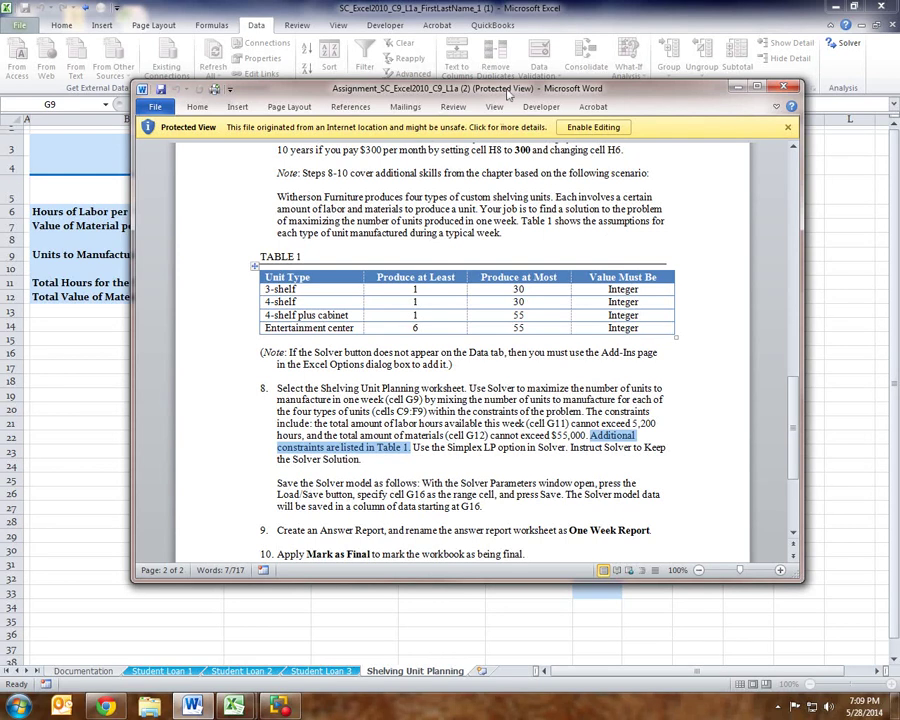
{"action": "left_click_drag", "start_coordinate": [508, 93], "coordinate": [616, 191]}
{"action": "key", "text": "Escape"}
{"action": "left_click_drag", "start_coordinate": [508, 93], "coordinate": [487, 512]}
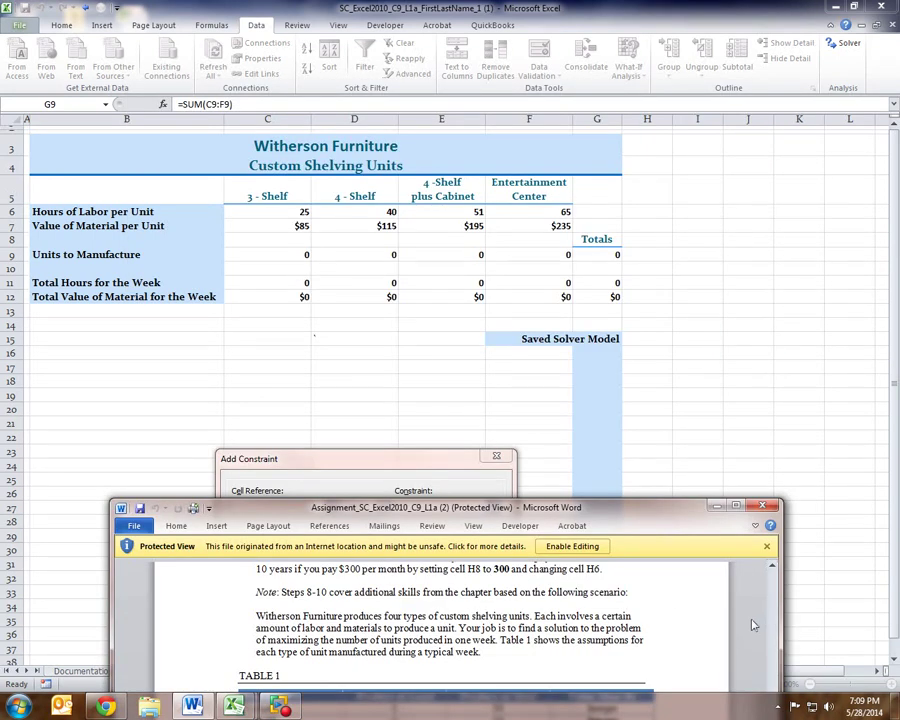
{"action": "scroll", "coordinate": [753, 625], "scroll_direction": "down", "scroll_amount": 3}
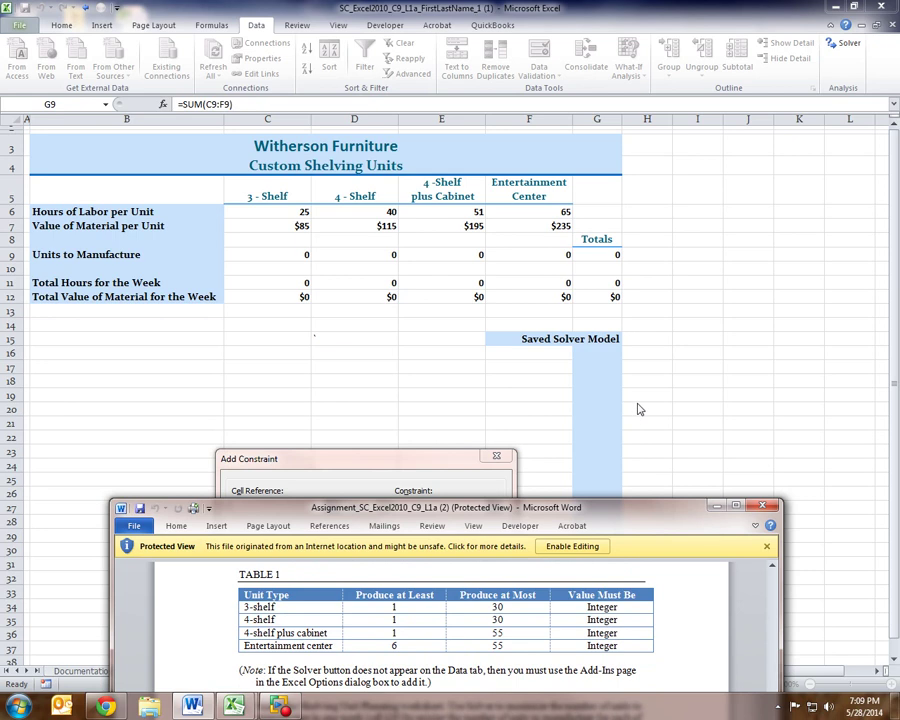
{"action": "left_click", "coordinate": [601, 8]}
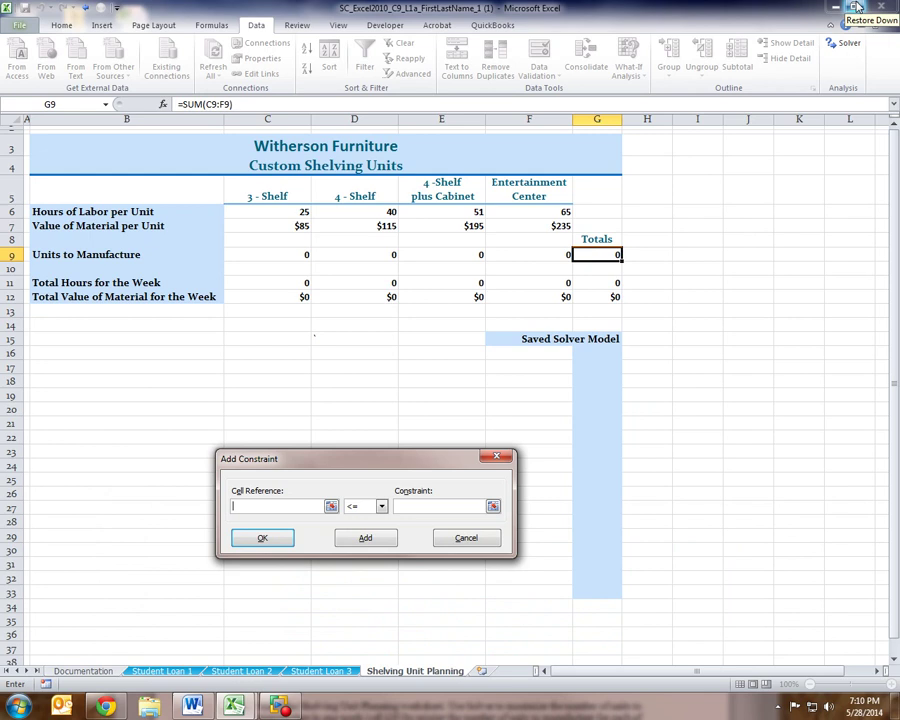
{"action": "left_click", "coordinate": [186, 709]}
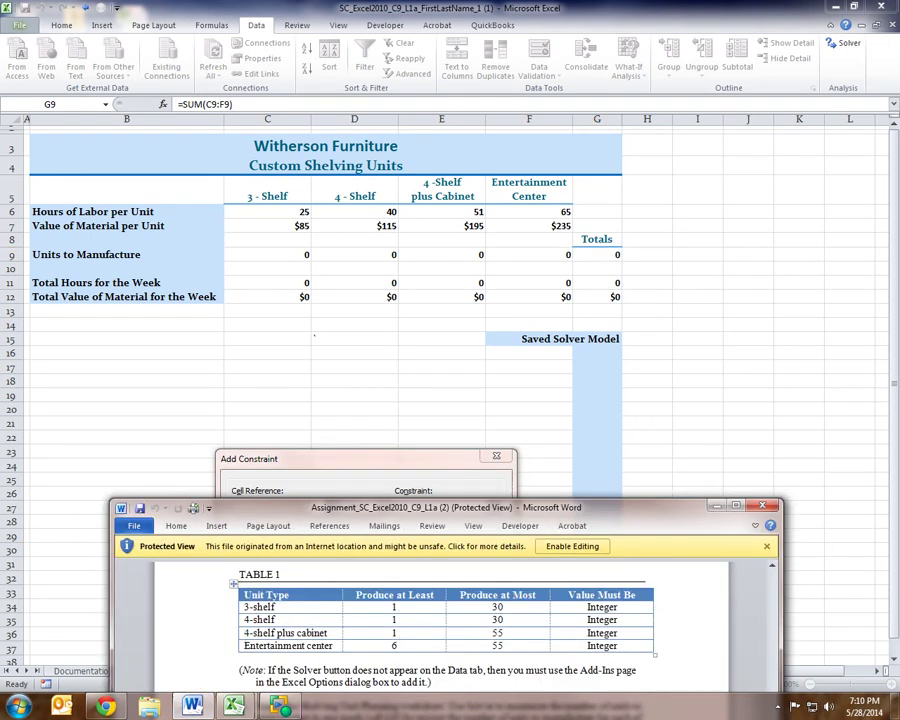
{"action": "key", "text": "alt+Tab"}
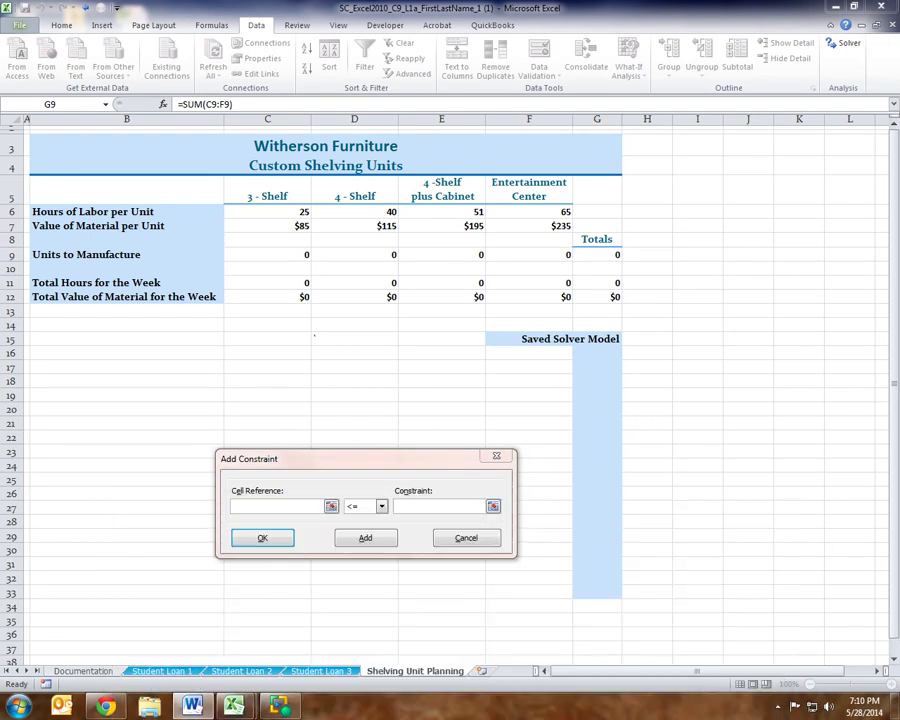
- Add a Solver constraint requiring the 3-shelf units in cell C9 to be >= 1
{"action": "left_click", "coordinate": [305, 505]}
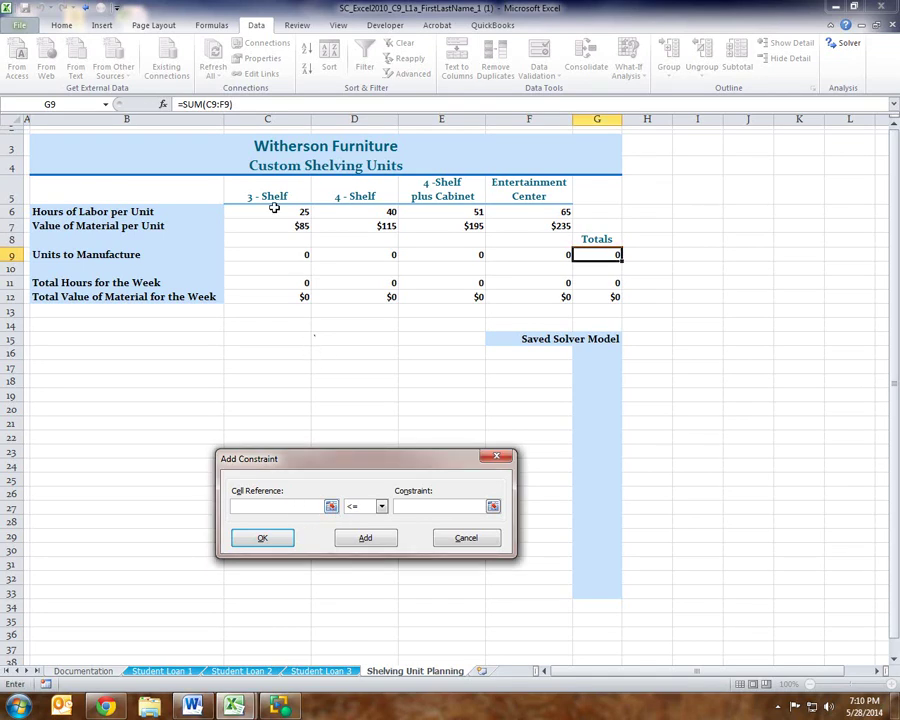
{"action": "left_click", "coordinate": [264, 257]}
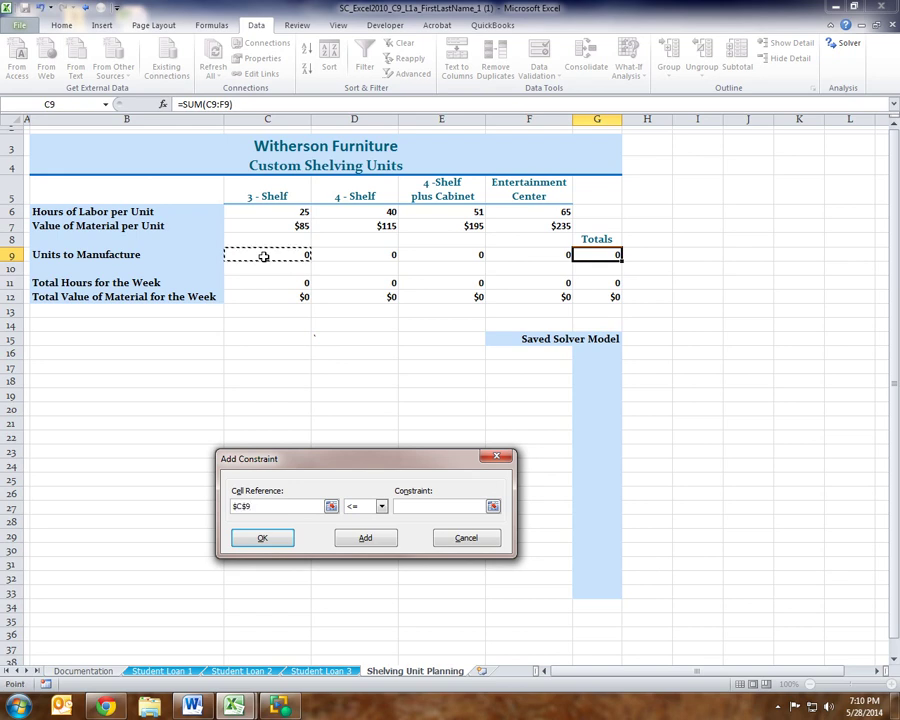
{"action": "left_click", "coordinate": [382, 507]}
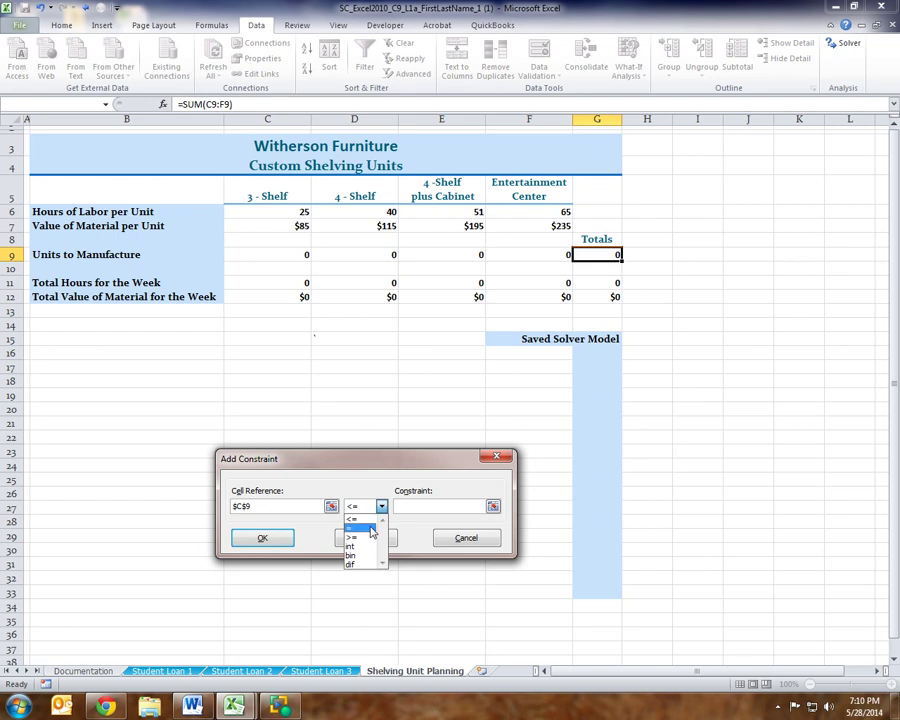
{"action": "left_click", "coordinate": [368, 539]}
{"action": "key", "text": "Tab"}
{"action": "type", "text": "1"}
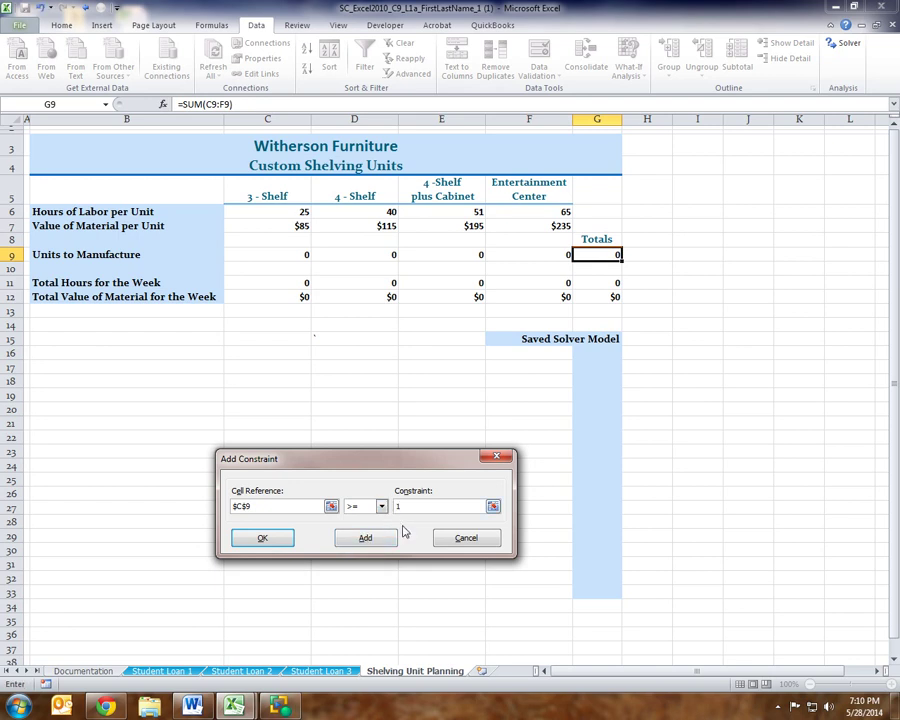
{"action": "left_click", "coordinate": [352, 541]}
- Add a Solver constraint limiting the 3-shelf units in cell C9 to <= 30
{"action": "left_click", "coordinate": [281, 255]}
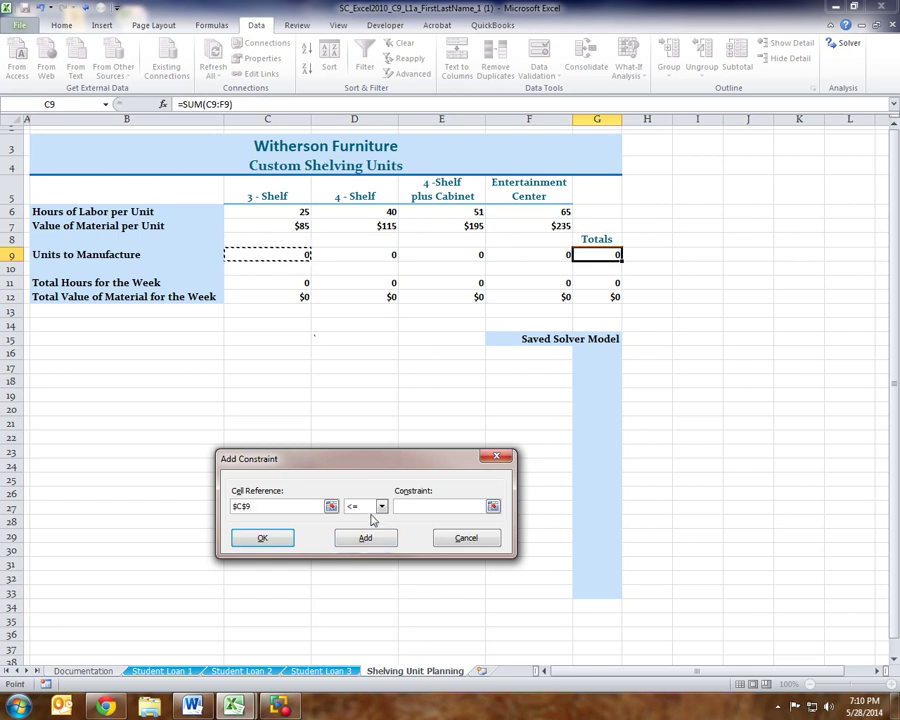
{"action": "left_click", "coordinate": [406, 506]}
{"action": "type", "text": "30"}
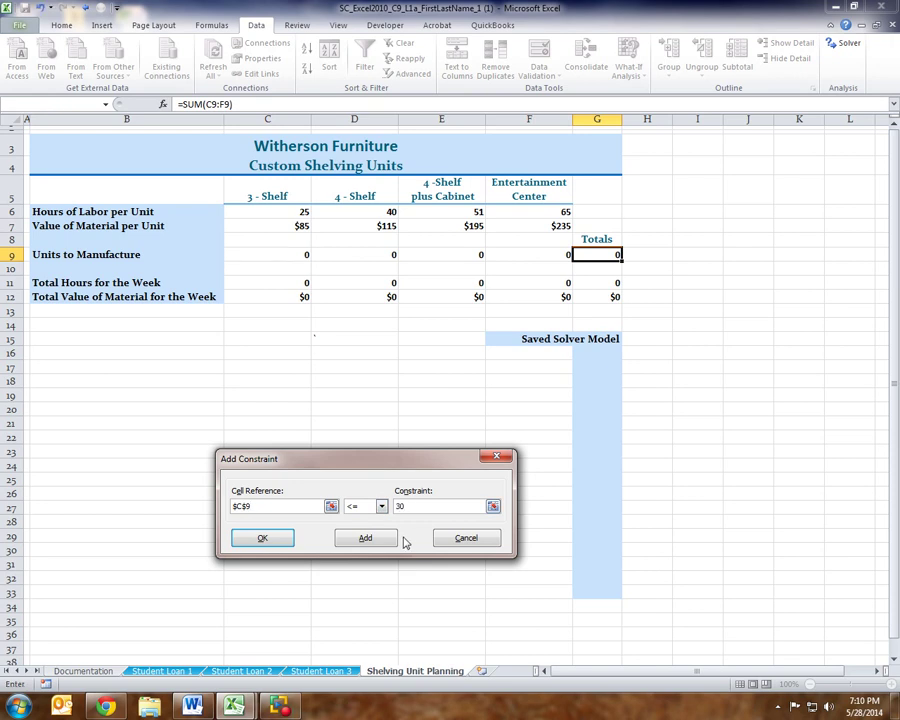
{"action": "left_click", "coordinate": [367, 539]}
- Add a Solver constraint requiring the 3-shelf units in cell C9 to be an integer
{"action": "left_click", "coordinate": [290, 253]}
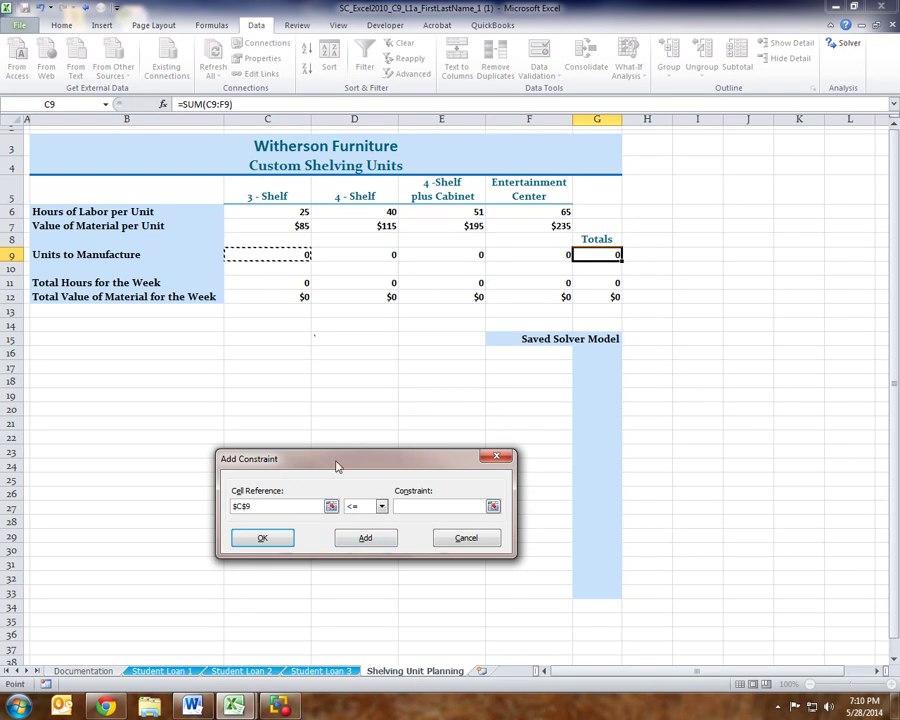
{"action": "left_click", "coordinate": [381, 506]}
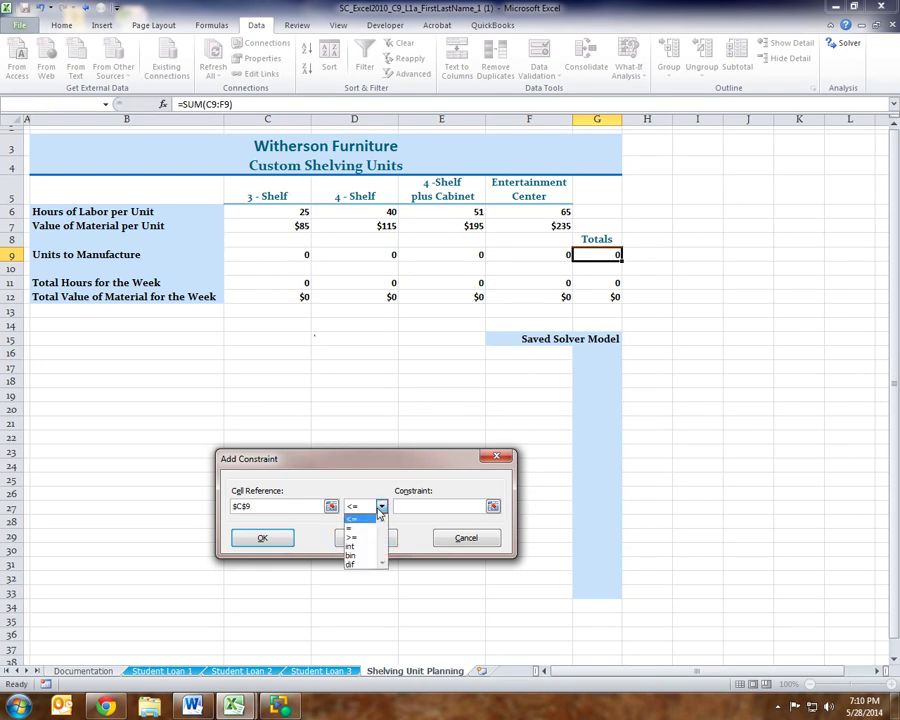
{"action": "left_click", "coordinate": [352, 546]}
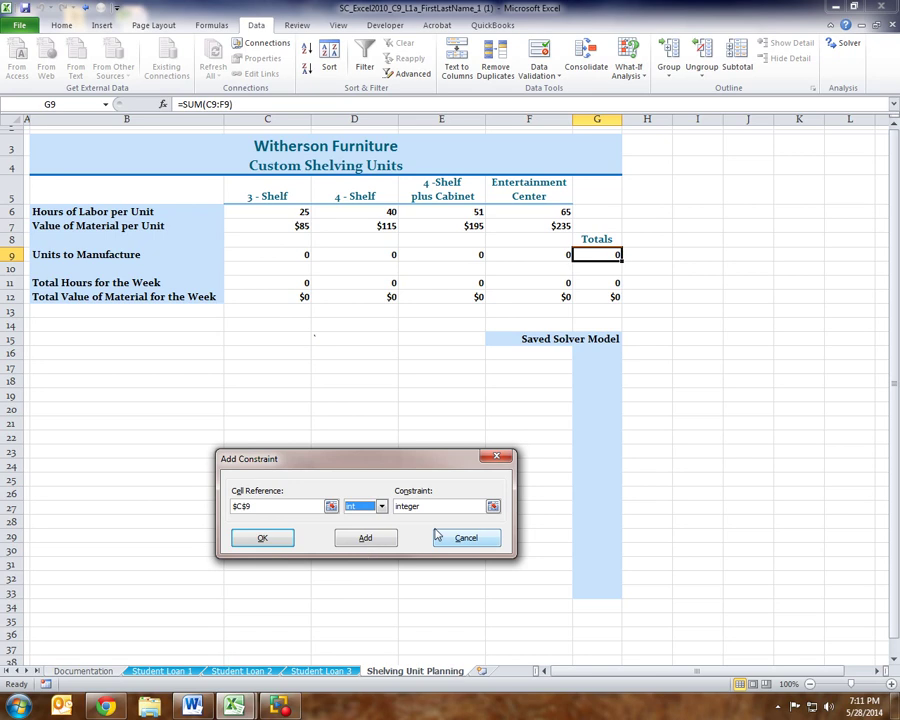
{"action": "left_click", "coordinate": [365, 538]}
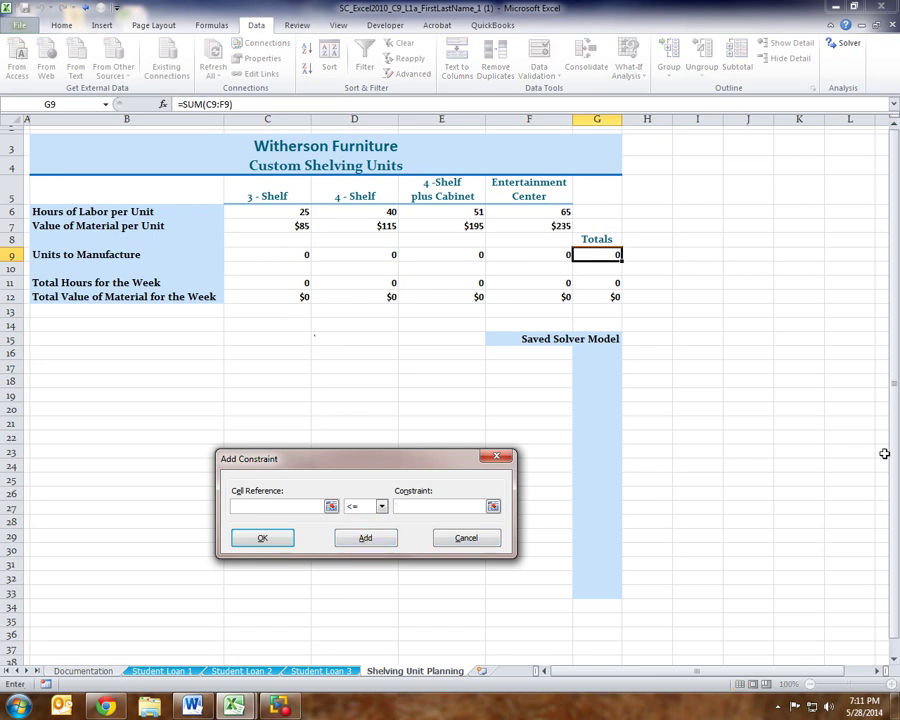
- Check Table 1 in the Word assignment and add a Solver constraint in Excel requiring the 4-shelf units in cell D9 to be >= 1
{"action": "key", "text": "alt+Tab"}
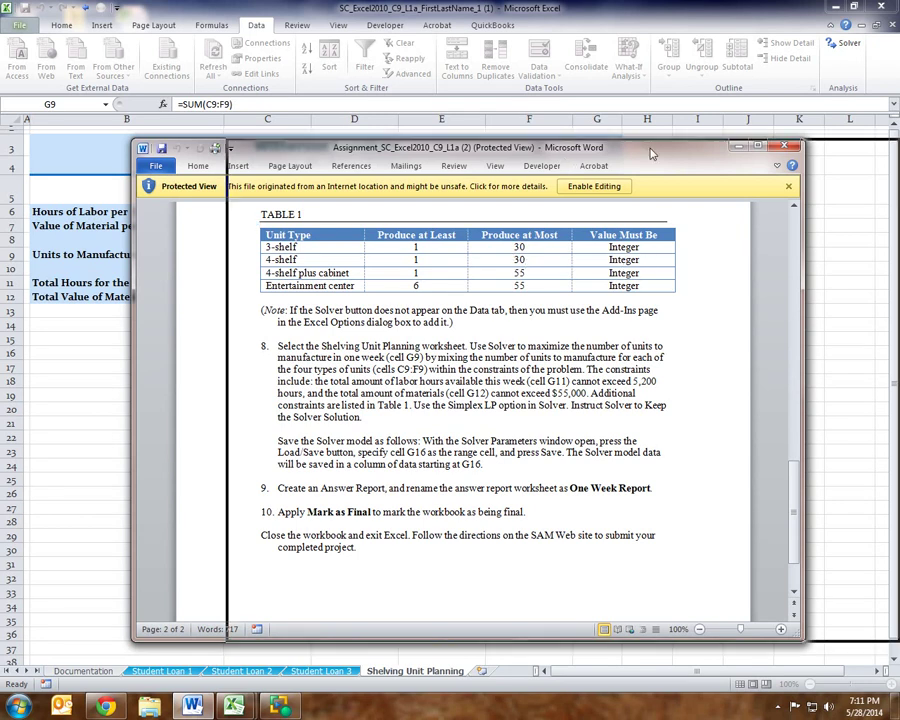
{"action": "left_click", "coordinate": [738, 146]}
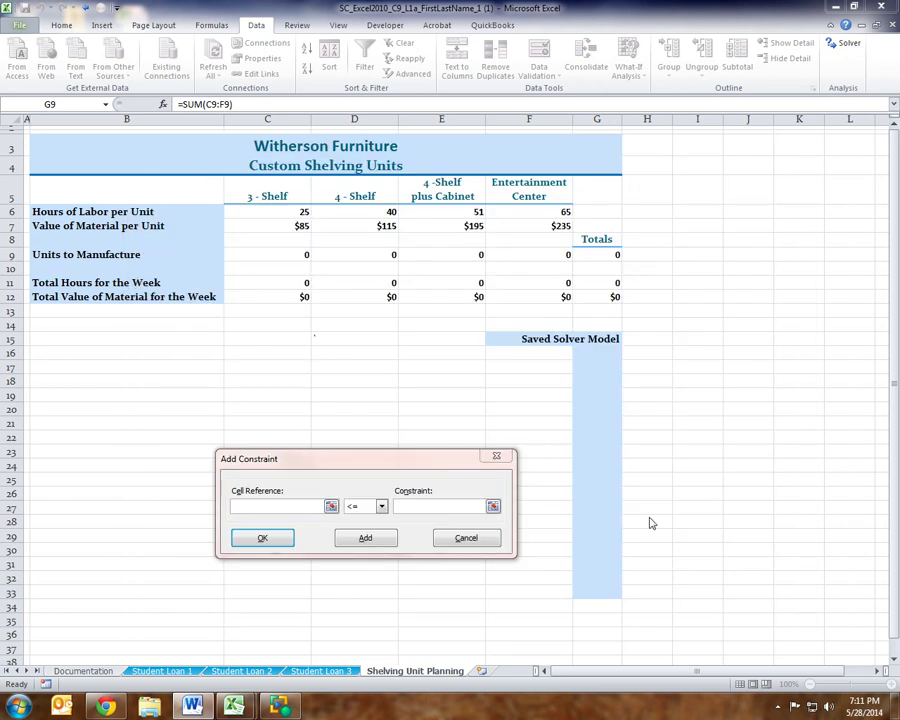
{"action": "left_click", "coordinate": [298, 509]}
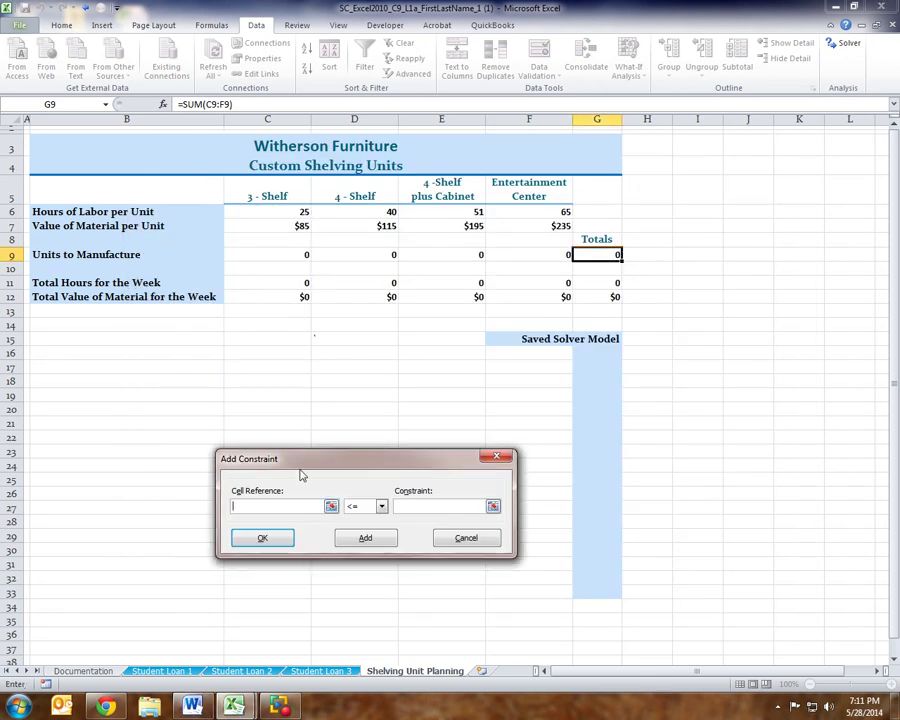
{"action": "left_click", "coordinate": [371, 257]}
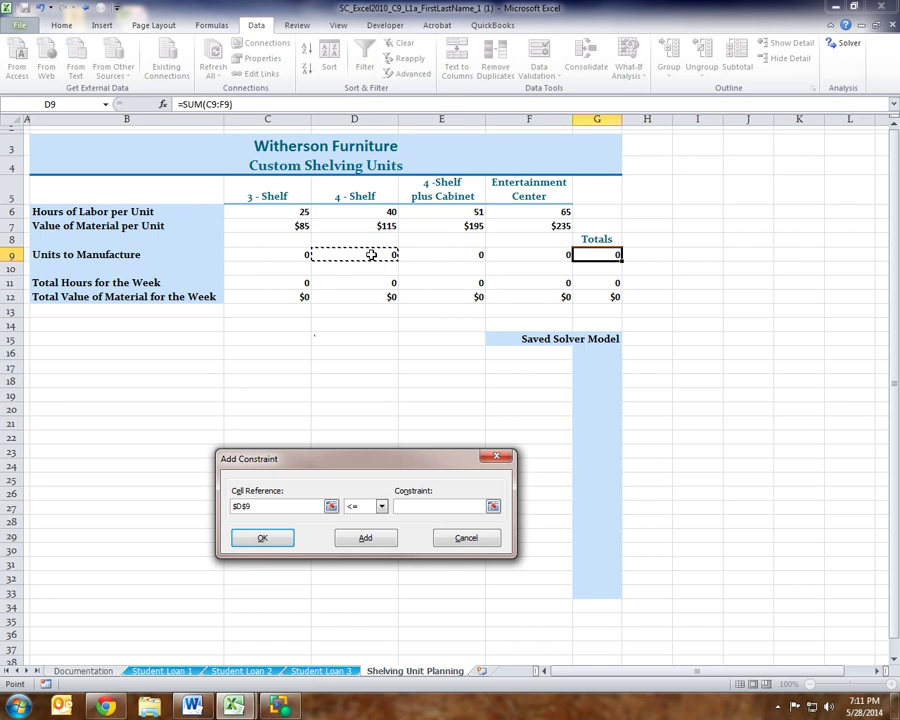
{"action": "left_click", "coordinate": [381, 507]}
{"action": "left_click", "coordinate": [366, 537]}
{"action": "left_click", "coordinate": [400, 507]}
{"action": "left_click", "coordinate": [379, 540]}
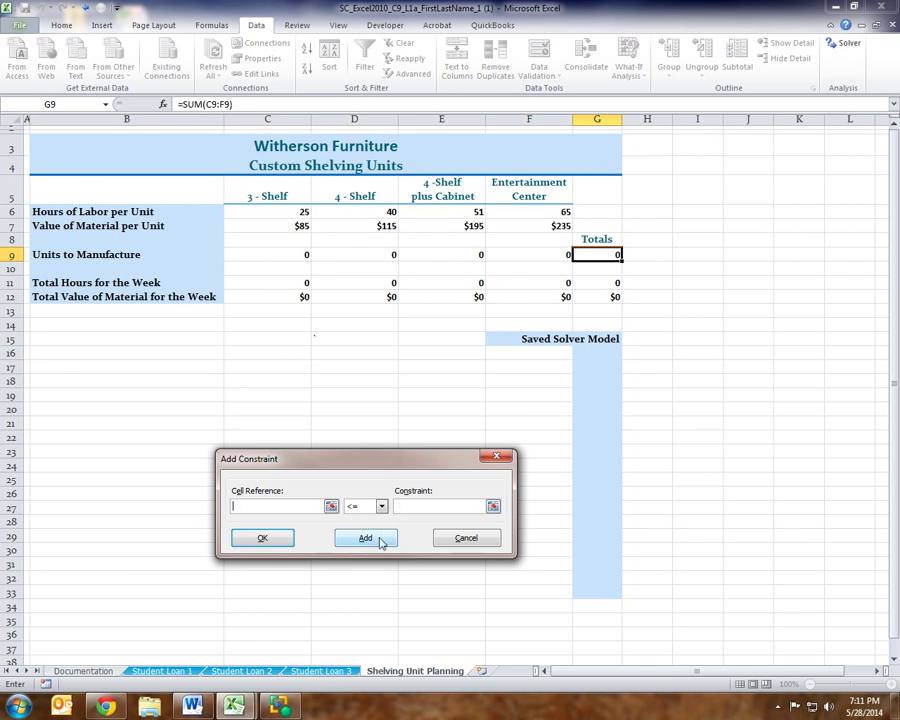
- Add a Solver constraint limiting the 4-shelf units in cell D9 to <= 30
{"action": "left_click", "coordinate": [338, 251]}
{"action": "left_click", "coordinate": [412, 507]}
{"action": "type", "text": "30"}
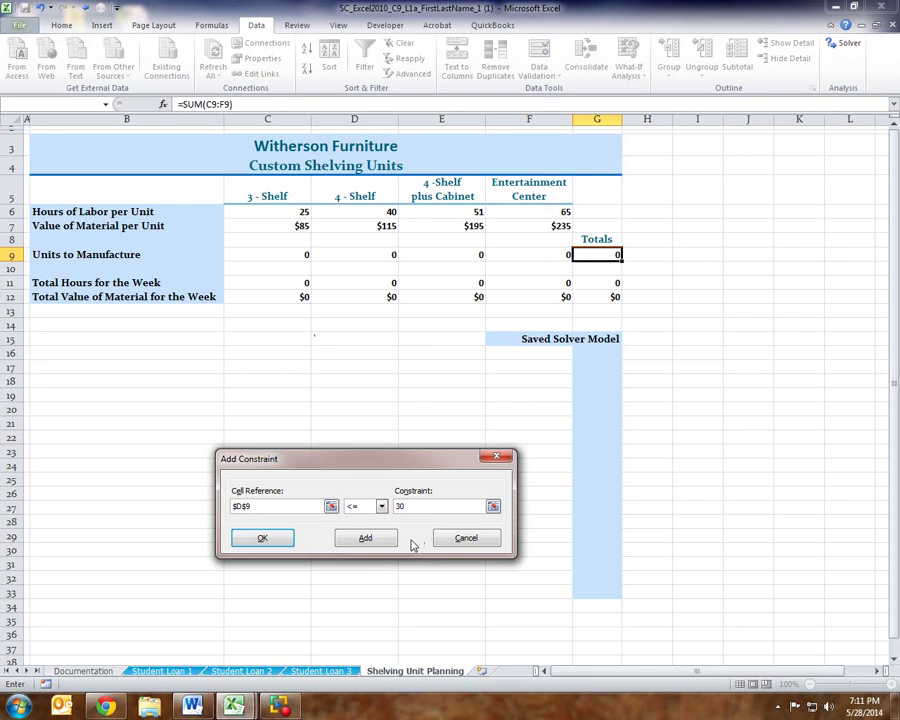
{"action": "left_click", "coordinate": [390, 540]}
- Add a Solver constraint requiring the 4-shelf units in cell D9 to be an integer
{"action": "left_click", "coordinate": [380, 258]}
{"action": "left_click", "coordinate": [382, 506]}
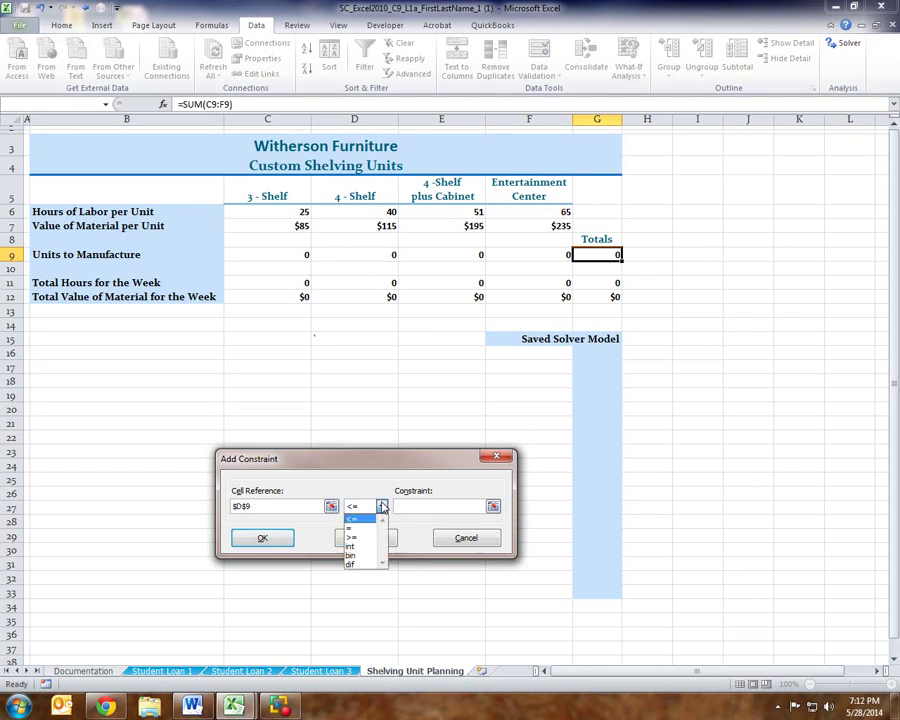
{"action": "left_click", "coordinate": [352, 546]}
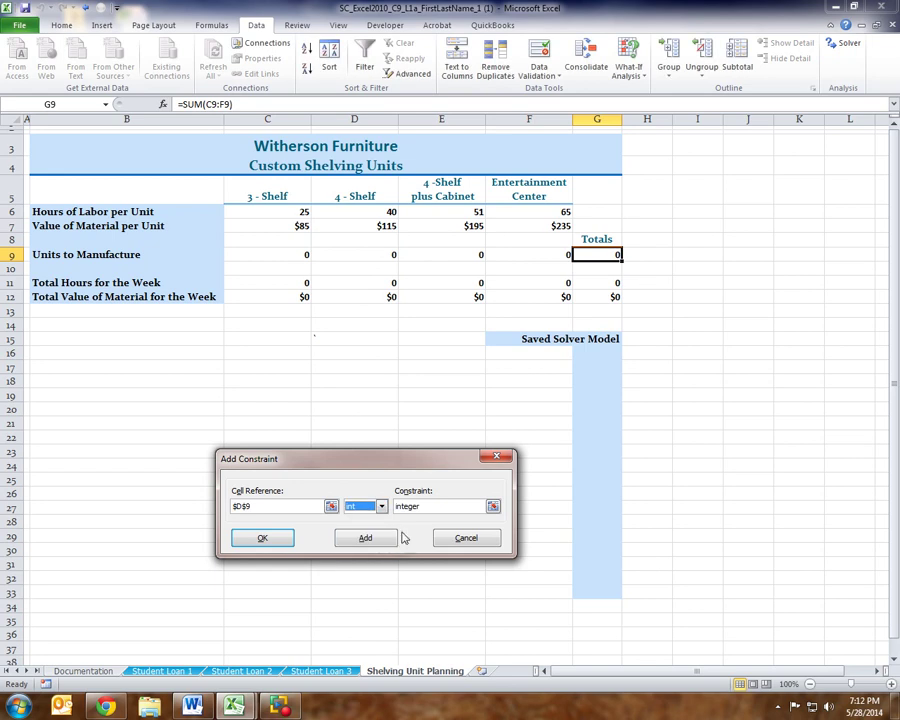
{"action": "left_click", "coordinate": [365, 538]}
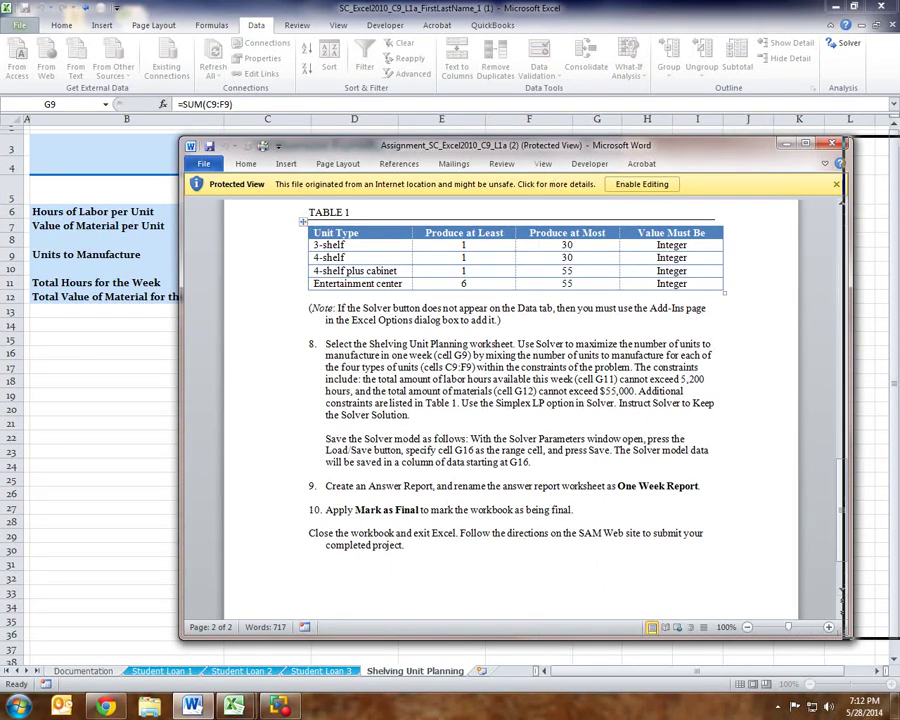
- Return to Excel from the Word assignment and add a Solver constraint requiring the 4-shelf plus cabinet units in cell E9 to be >= 1
{"action": "key", "text": "alt+Tab"}
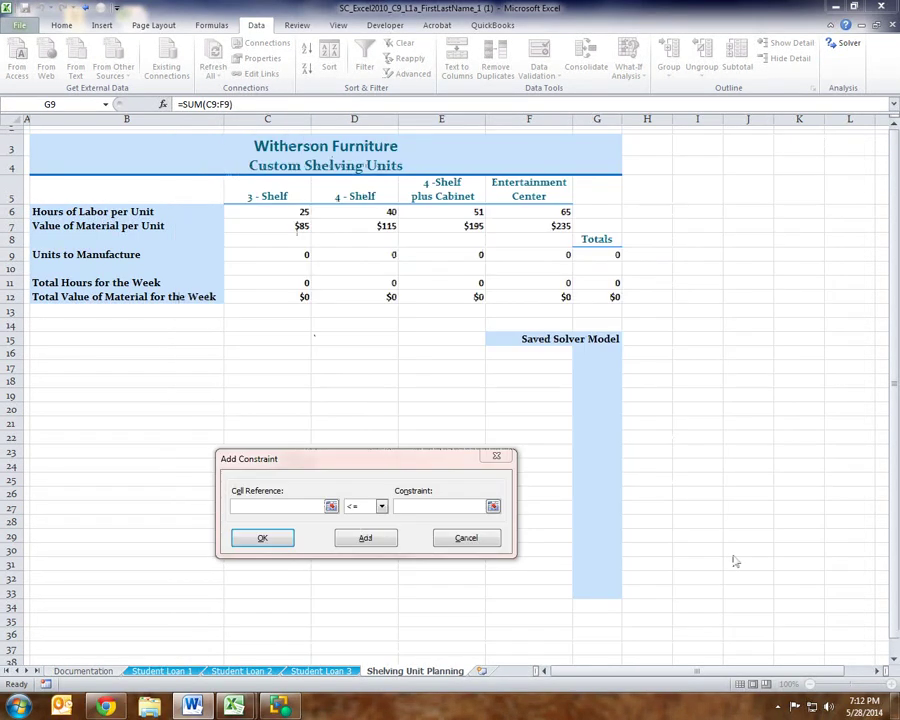
{"action": "left_click", "coordinate": [331, 506]}
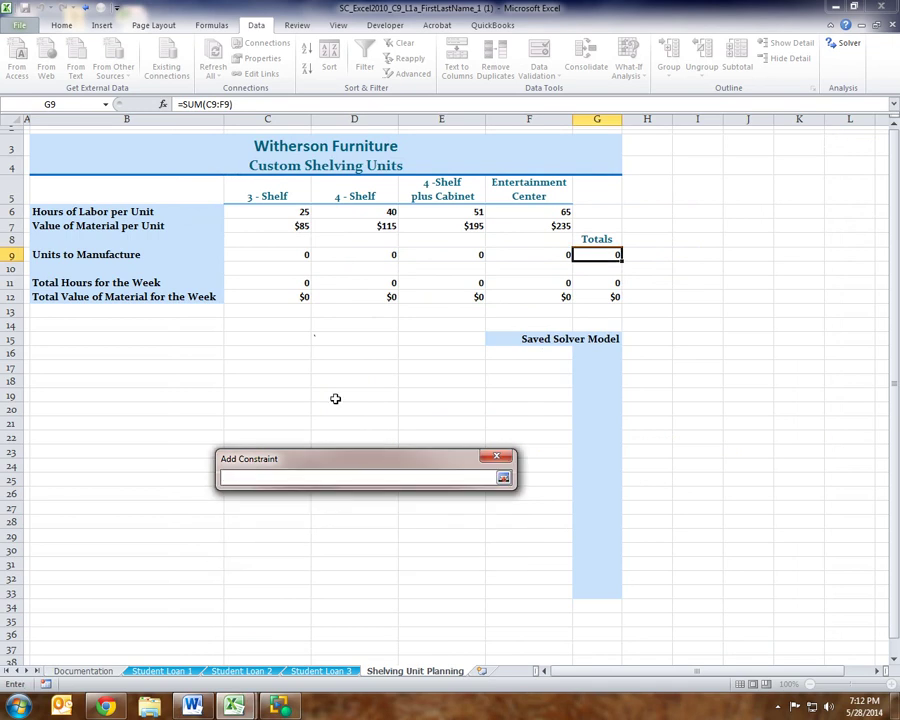
{"action": "left_click", "coordinate": [448, 253]}
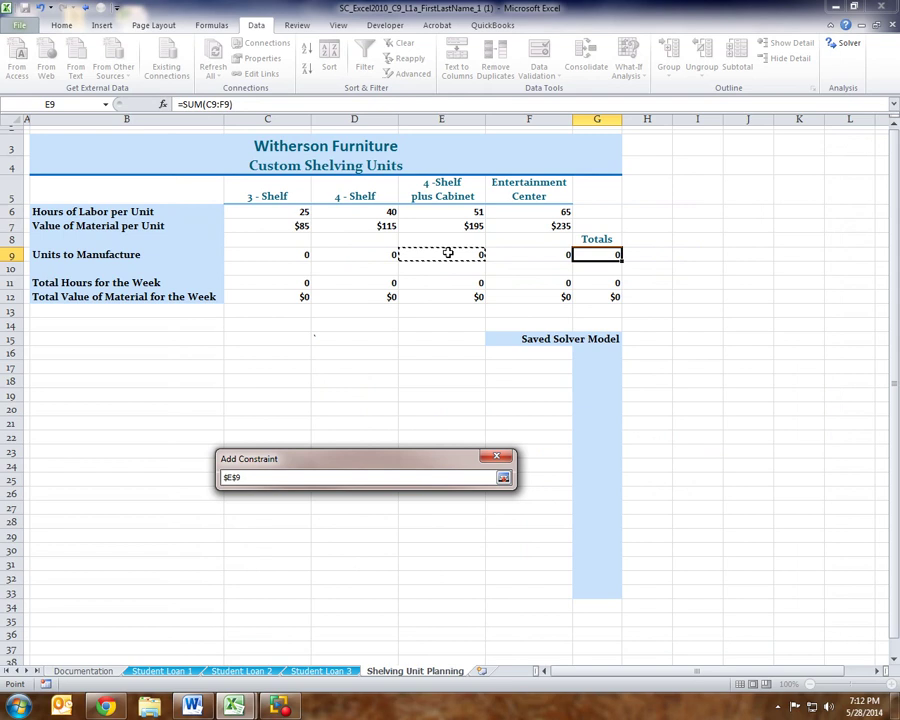
{"action": "left_click", "coordinate": [503, 479]}
{"action": "left_click", "coordinate": [381, 507]}
{"action": "left_click", "coordinate": [352, 537]}
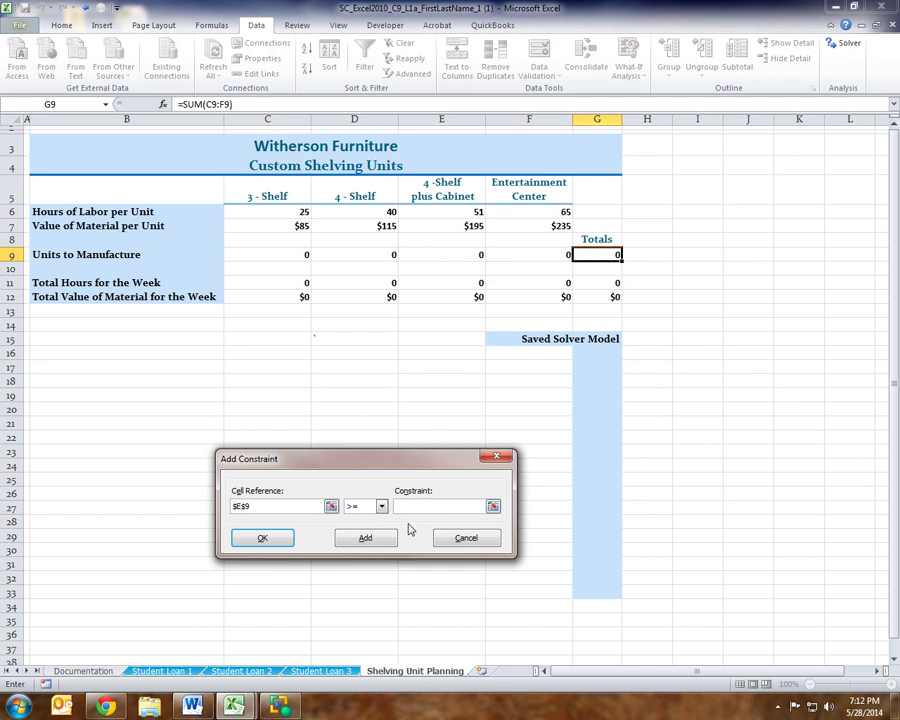
{"action": "type", "text": "1"}
{"action": "left_click", "coordinate": [370, 538]}
- Add a Solver constraint limiting the 4-shelf plus cabinet units in cell E9 to <= 55
{"action": "left_click", "coordinate": [446, 257]}
{"action": "left_click", "coordinate": [405, 505]}
{"action": "type", "text": "95"}
{"action": "left_click", "coordinate": [388, 542]}
- Add a Solver constraint requiring the 4-shelf plus cabinet units in cell E9 to be an integer
{"action": "left_click", "coordinate": [447, 257]}
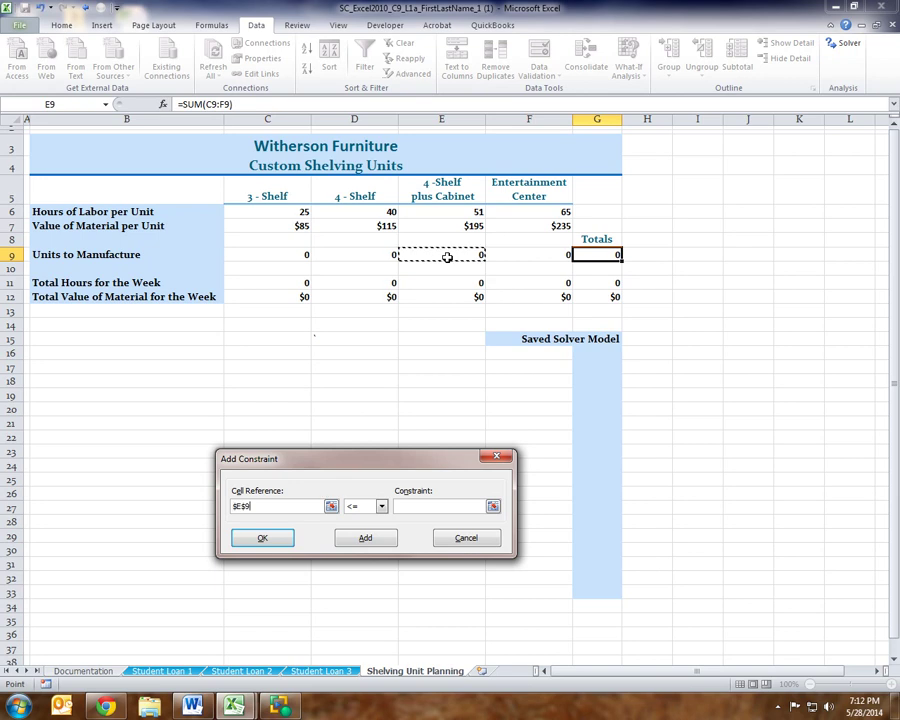
{"action": "left_click", "coordinate": [381, 506]}
{"action": "left_click", "coordinate": [368, 548]}
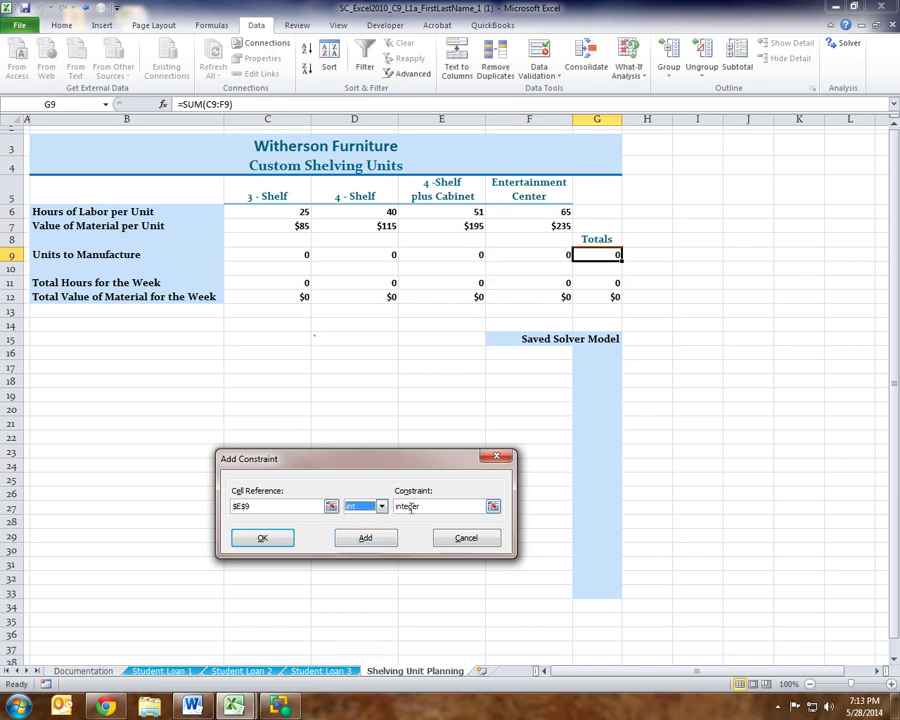
{"action": "left_click", "coordinate": [366, 539]}
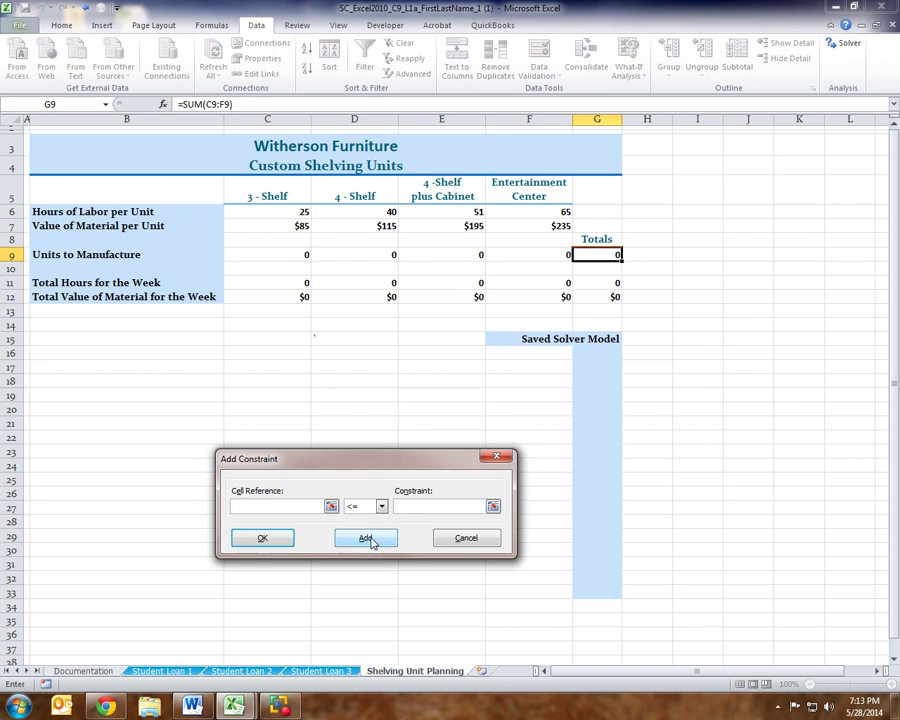
- Check the Entertainment center row of Table 1 in Word and add a Solver constraint in Excel requiring cell F9 to be >= 6
{"action": "left_click_drag", "start_coordinate": [578, 157], "coordinate": [405, 122]}
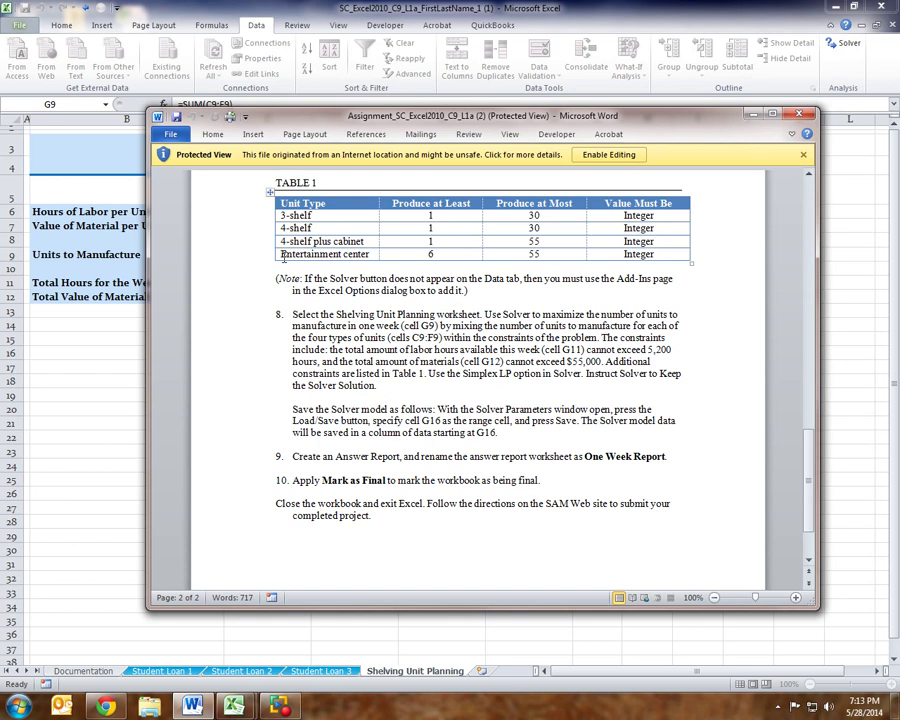
{"action": "left_click_drag", "start_coordinate": [281, 254], "coordinate": [506, 255]}
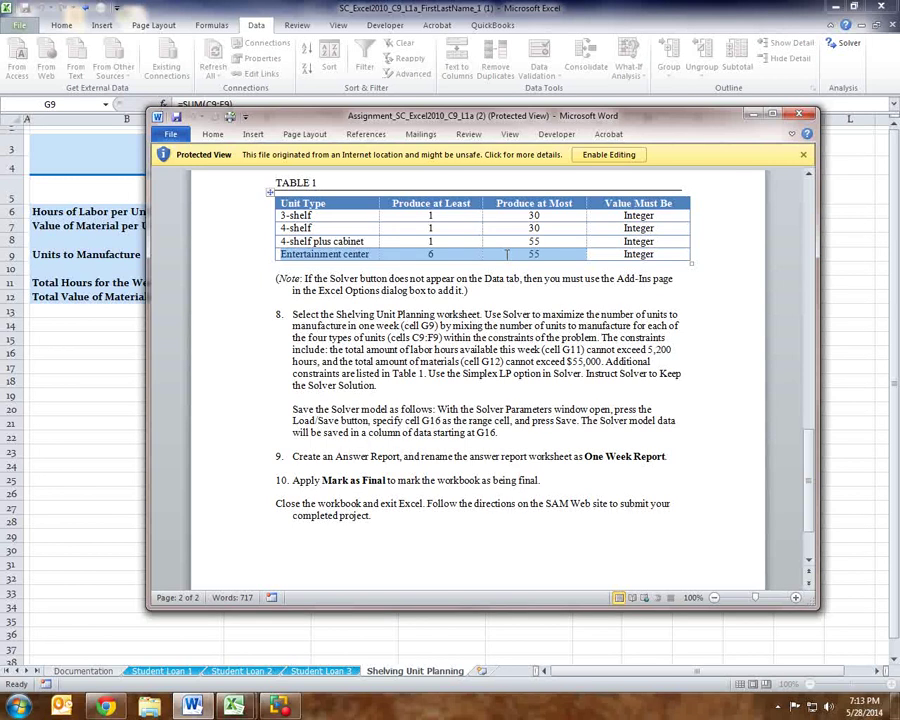
{"action": "left_click_drag", "start_coordinate": [506, 255], "coordinate": [594, 255]}
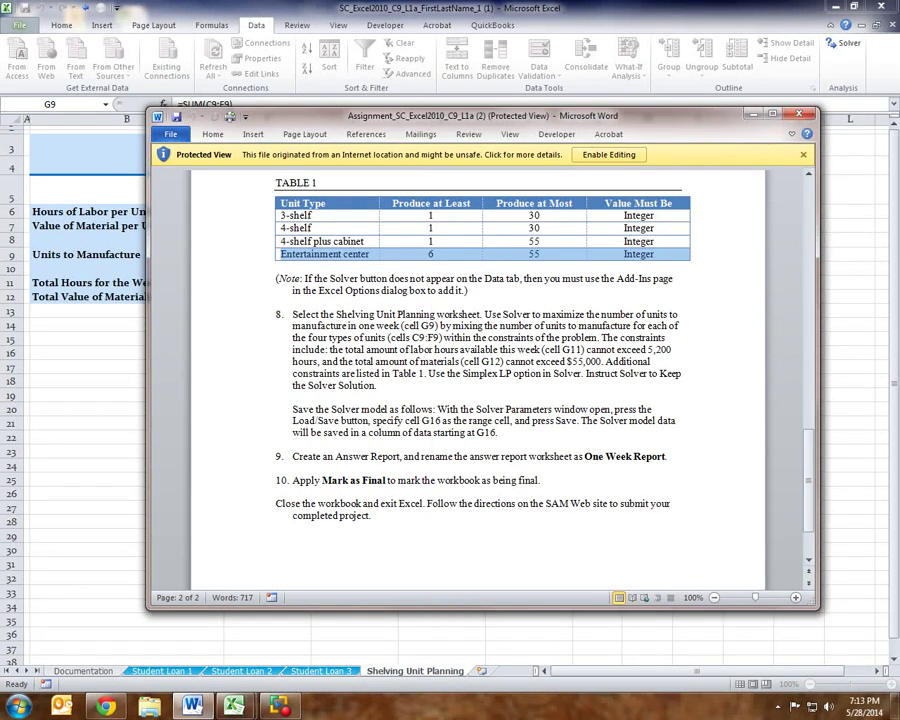
{"action": "key", "text": "alt+Tab"}
{"action": "left_click", "coordinate": [280, 505]}
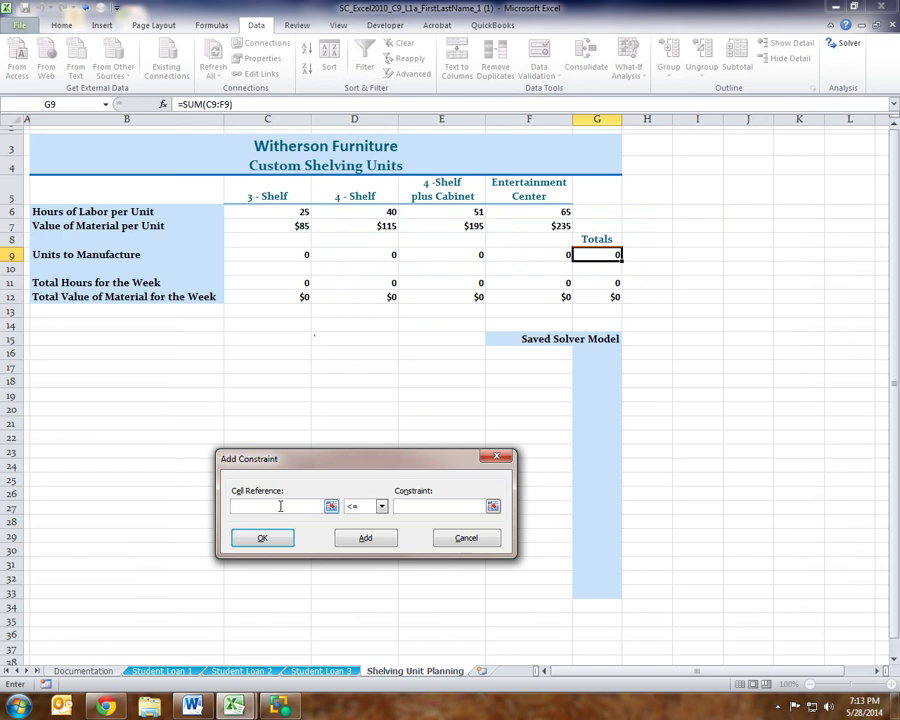
{"action": "left_click", "coordinate": [534, 257]}
{"action": "left_click", "coordinate": [381, 507]}
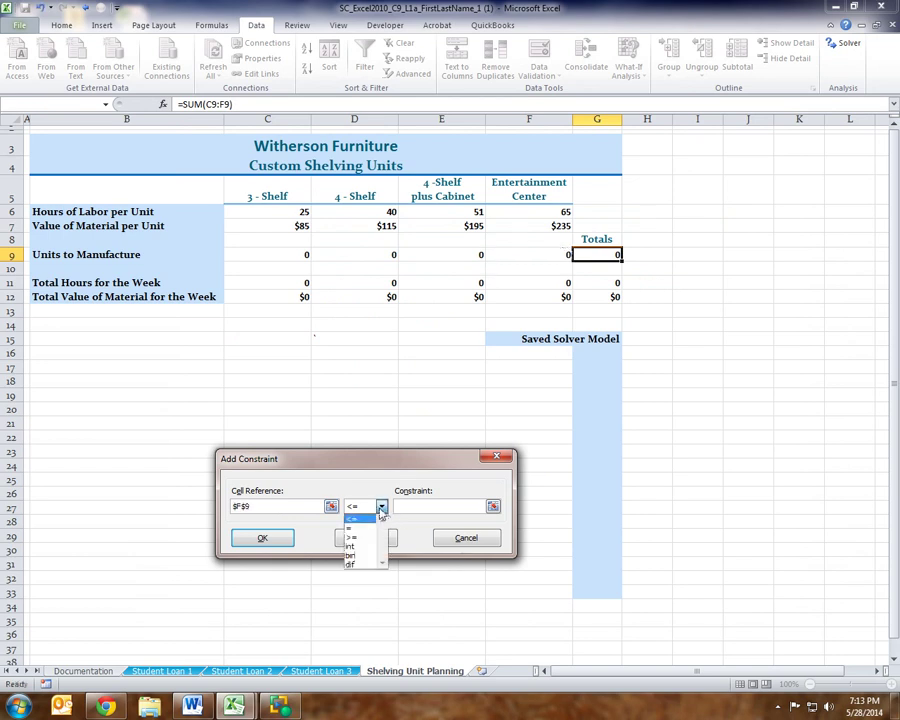
{"action": "left_click", "coordinate": [352, 537]}
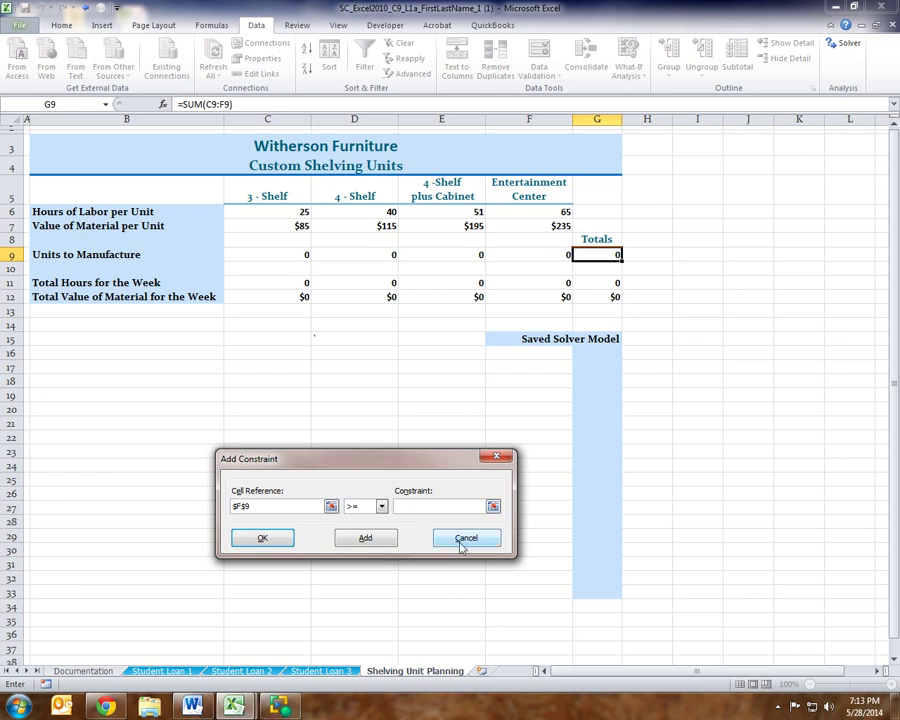
{"action": "left_click", "coordinate": [439, 507]}
{"action": "type", "text": "6"}
{"action": "left_click", "coordinate": [386, 545]}
- Add a Solver constraint limiting the entertainment center units in cell F9 to <= 55
{"action": "left_click", "coordinate": [542, 259]}
{"action": "type", "text": "55"}
{"action": "left_click", "coordinate": [368, 538]}
- Add a Solver constraint requiring the entertainment center units in cell F9 to be an integer
{"action": "left_click", "coordinate": [515, 255]}
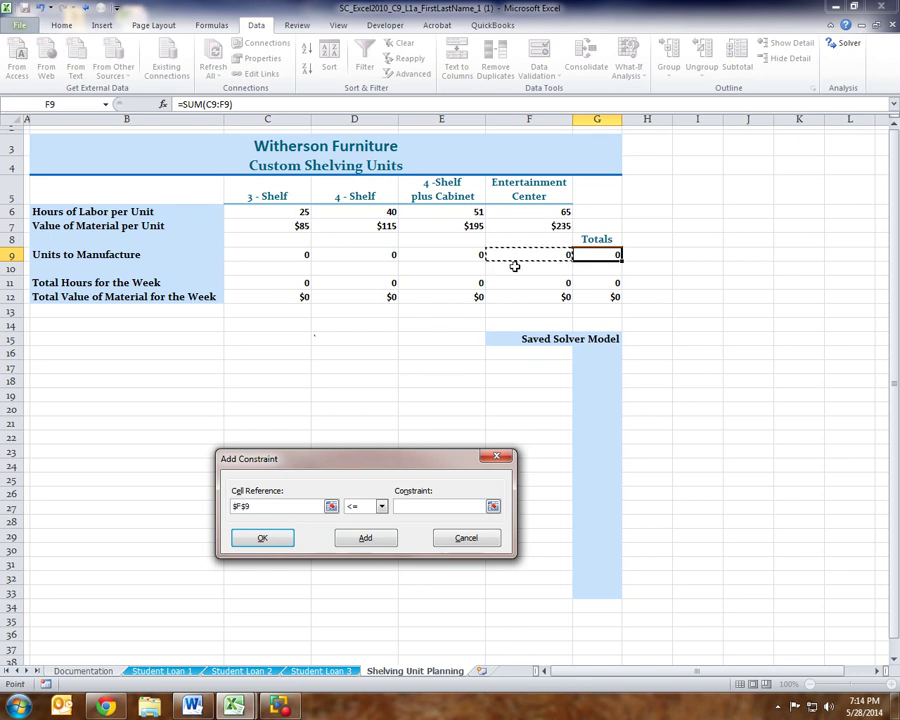
{"action": "left_click", "coordinate": [381, 506]}
{"action": "left_click", "coordinate": [360, 546]}
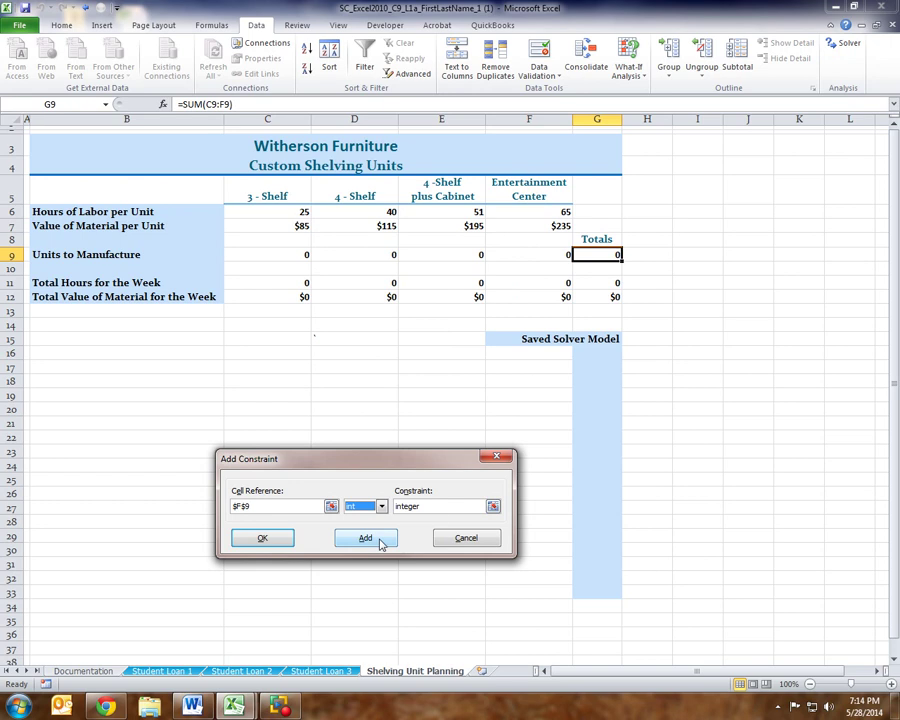
{"action": "left_click", "coordinate": [380, 542]}
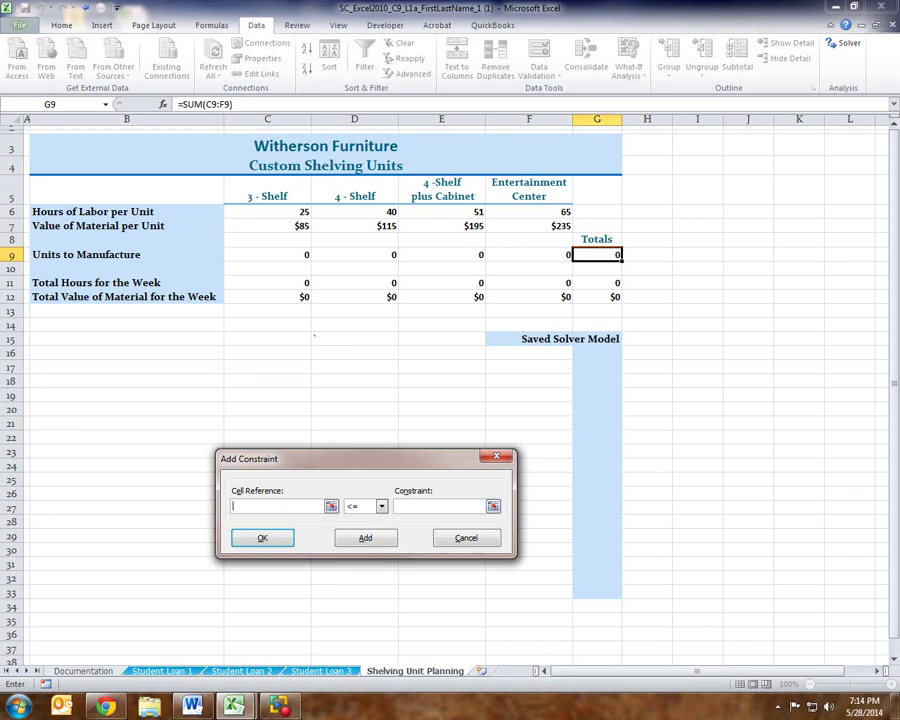
- Check the Word assignment for remaining constraints, close Excel's blank Add Constraint dialog, and review the constraint list in Solver Parameters
{"action": "key", "text": "alt+Tab"}
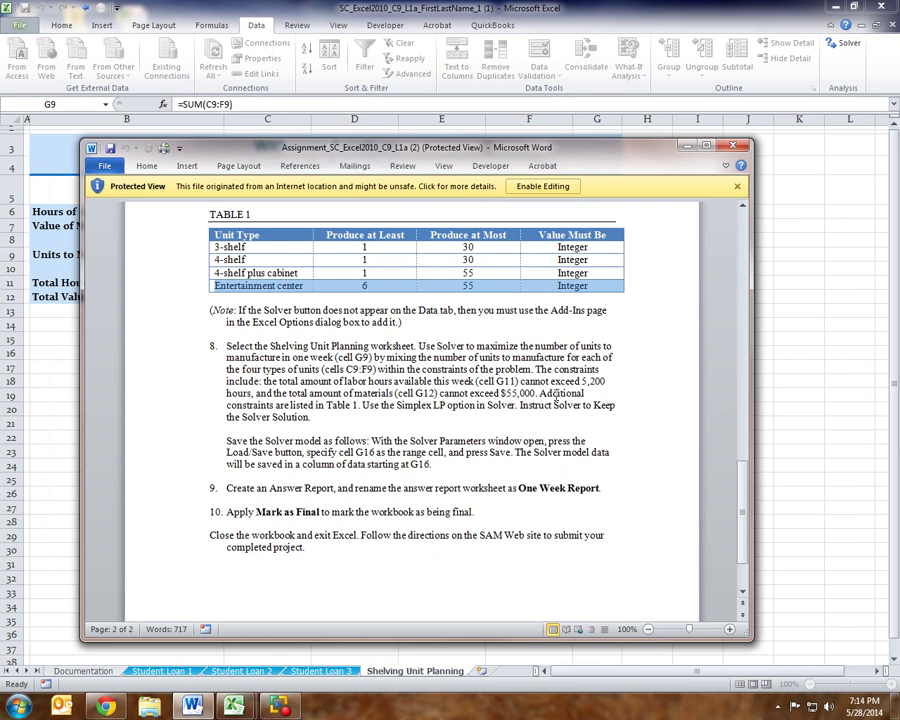
{"action": "left_click", "coordinate": [358, 406]}
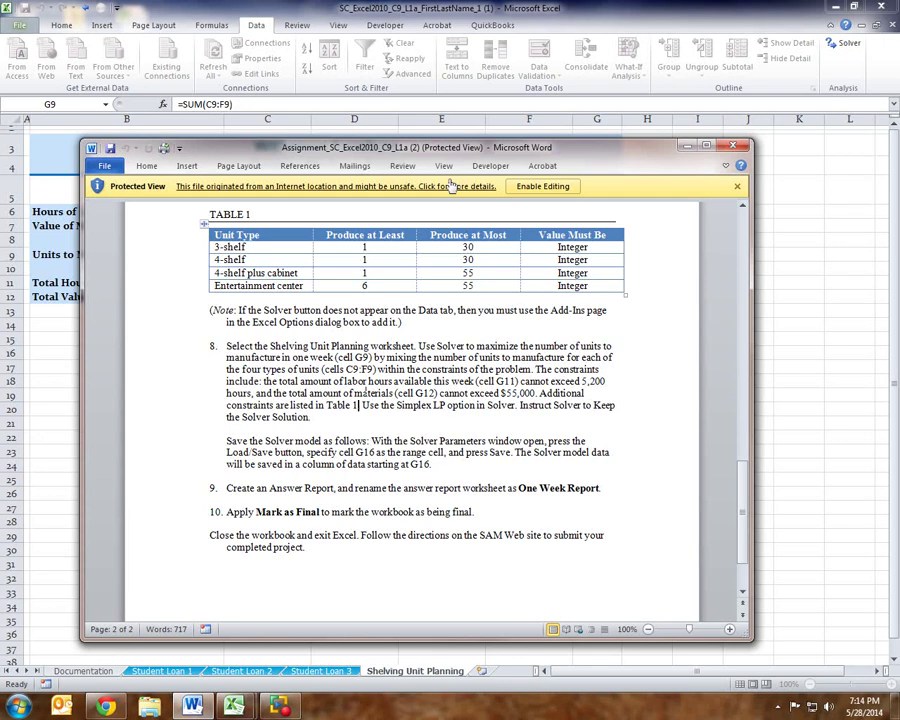
{"action": "key", "text": "alt+Tab"}
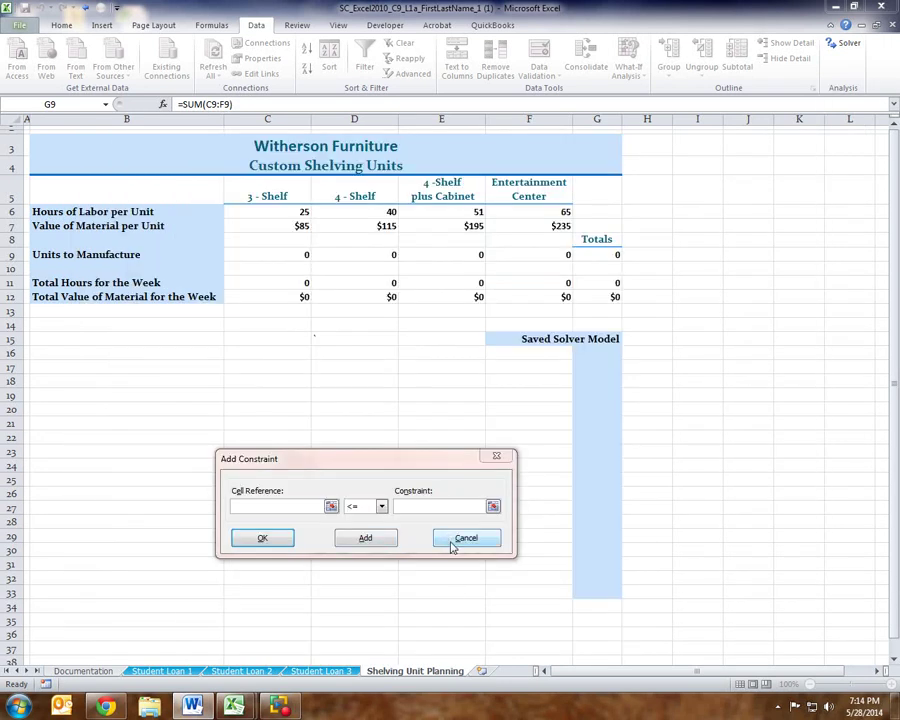
{"action": "left_click", "coordinate": [283, 545]}
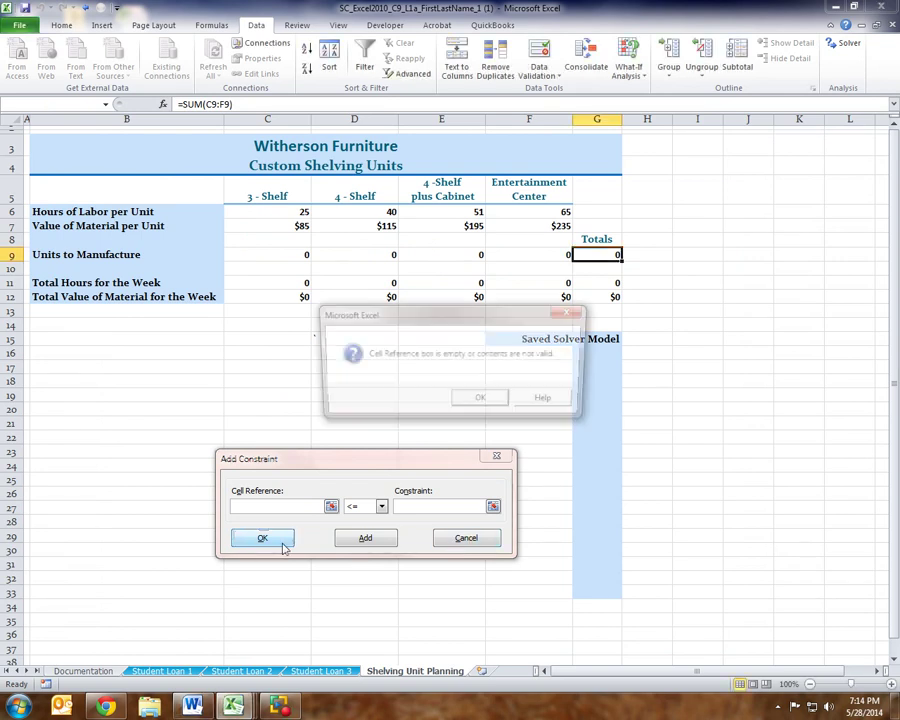
{"action": "left_click", "coordinate": [479, 404]}
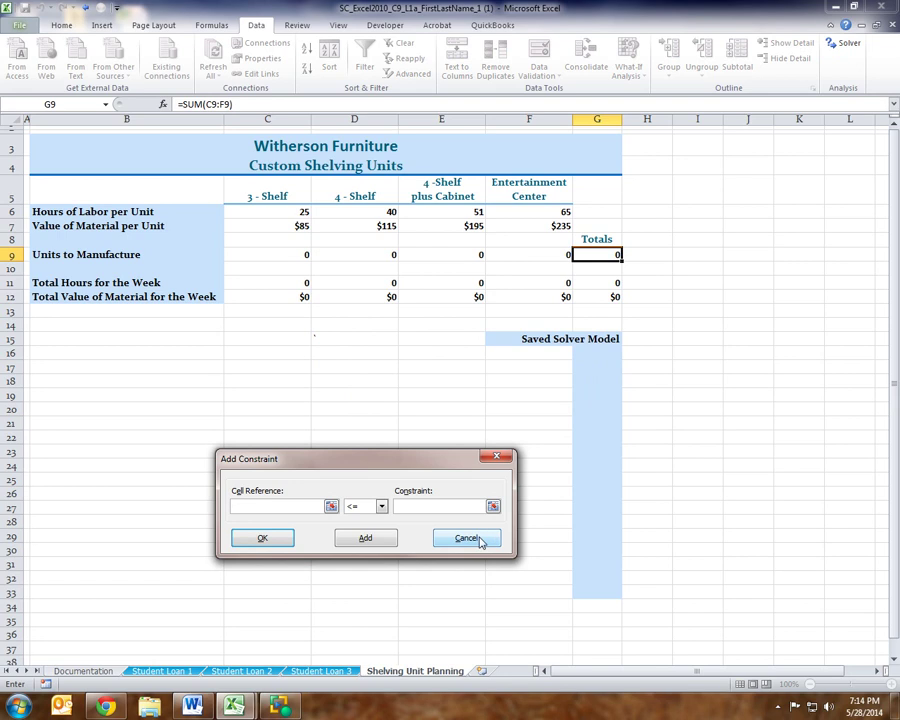
{"action": "left_click", "coordinate": [479, 539]}
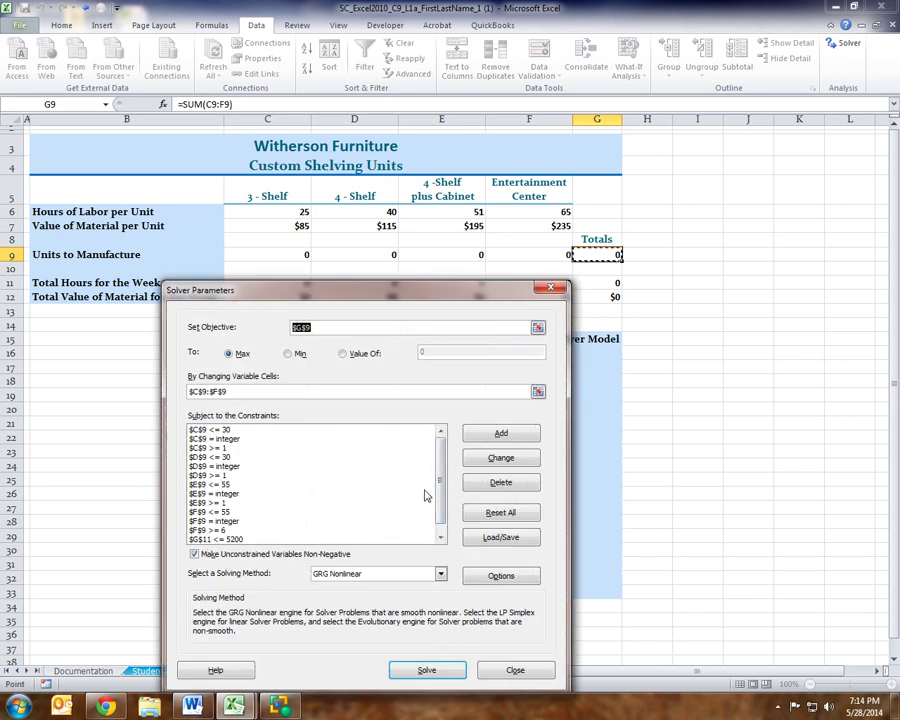
{"action": "scroll", "coordinate": [440, 478], "scroll_direction": "down", "scroll_amount": 1}
{"action": "scroll", "coordinate": [433, 458], "scroll_direction": "up", "scroll_amount": 1}
- Check the solving method required in the Word assignment and set Excel's Solver to use Simplex LP
{"action": "key", "text": "alt+Tab"}
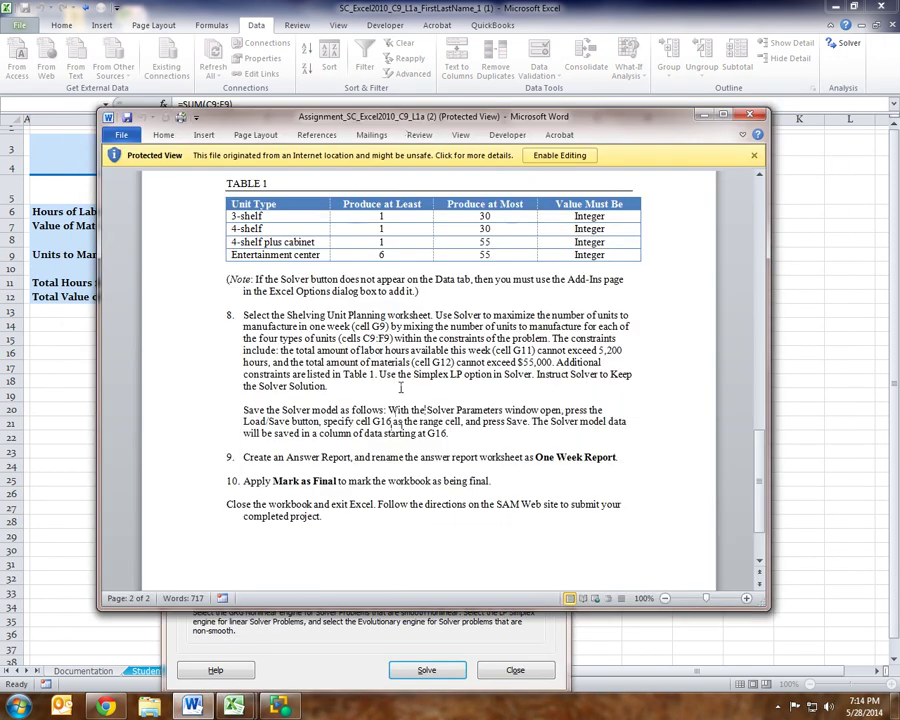
{"action": "left_click_drag", "start_coordinate": [382, 377], "coordinate": [530, 373]}
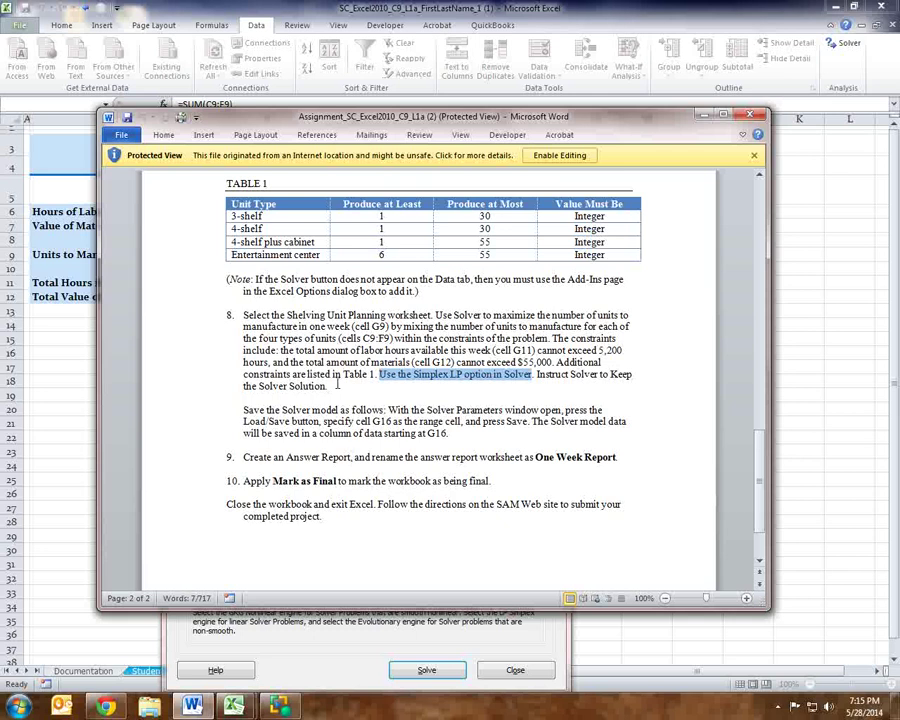
{"action": "left_click", "coordinate": [518, 615]}
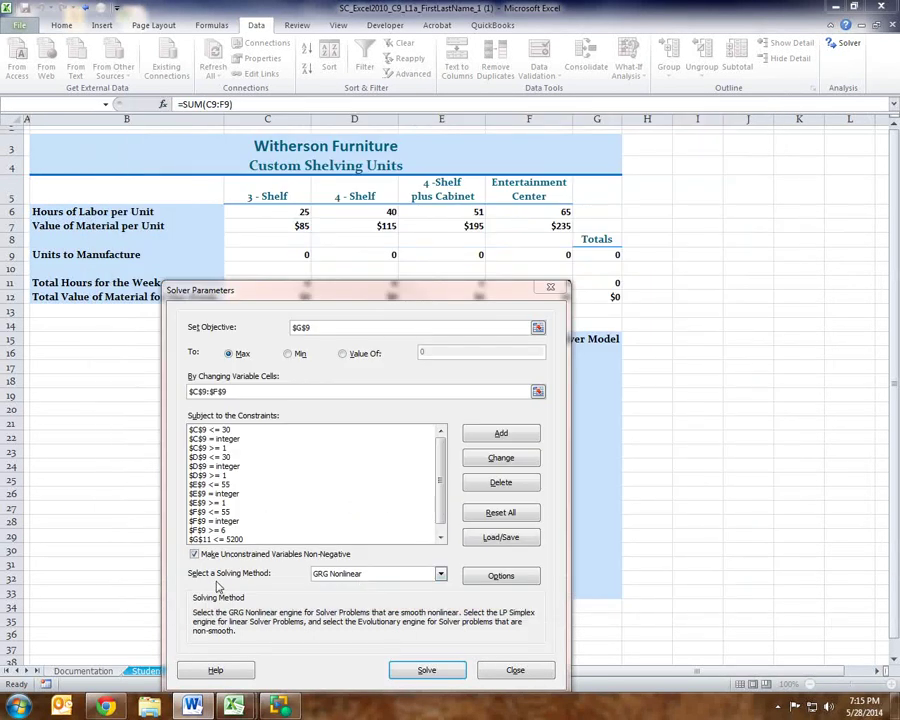
{"action": "left_click", "coordinate": [337, 574]}
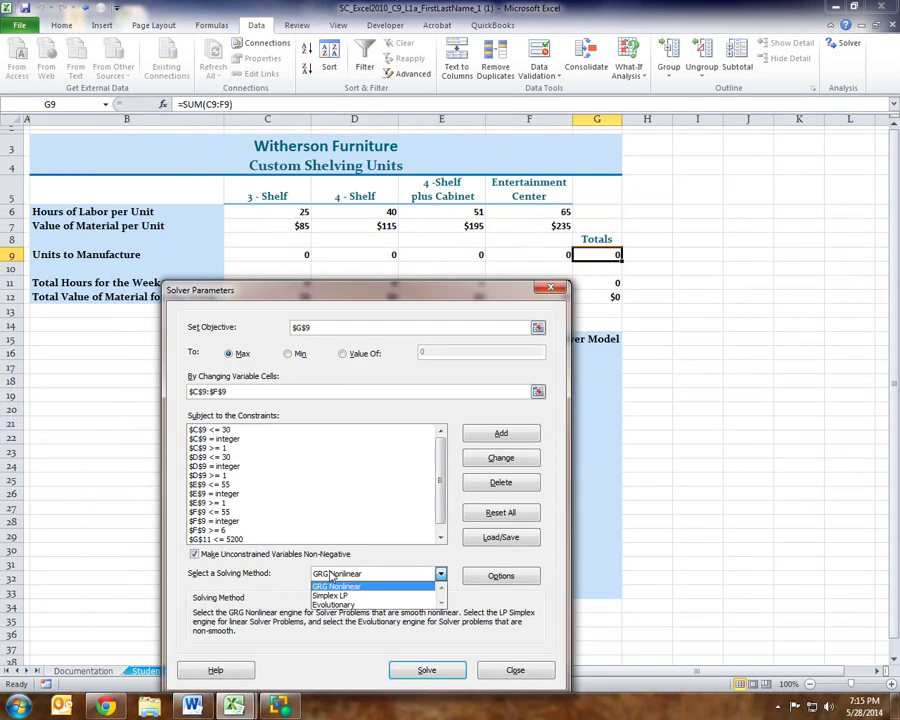
{"action": "left_click", "coordinate": [332, 595]}
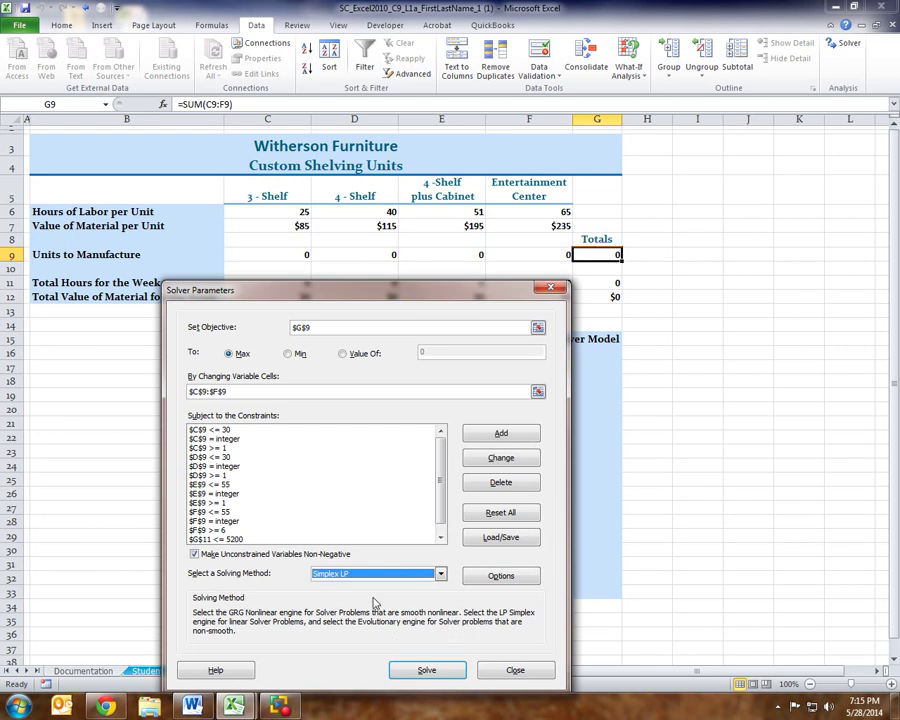
- Run Solver on the shelving unit model and keep the Solver solution in the worksheet
{"action": "left_click", "coordinate": [428, 671]}
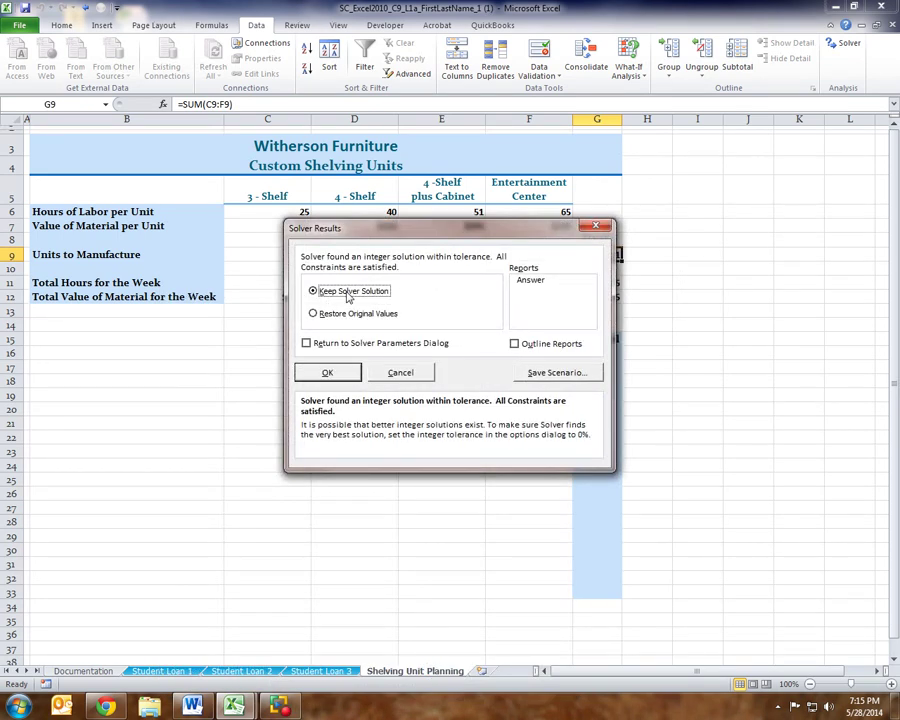
{"action": "left_click", "coordinate": [322, 374]}
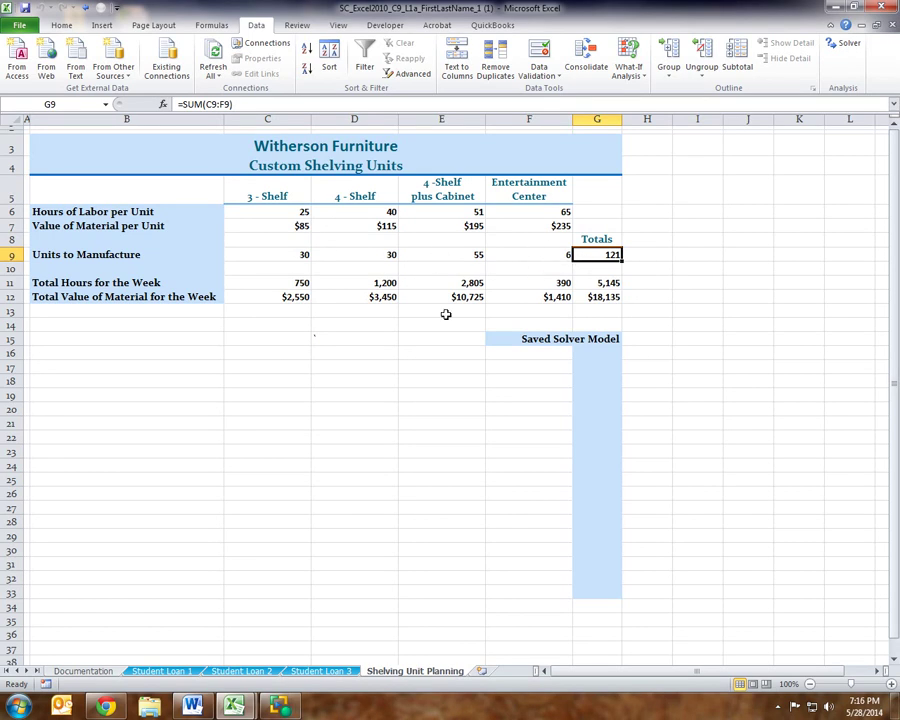
{"action": "left_click", "coordinate": [514, 254]}
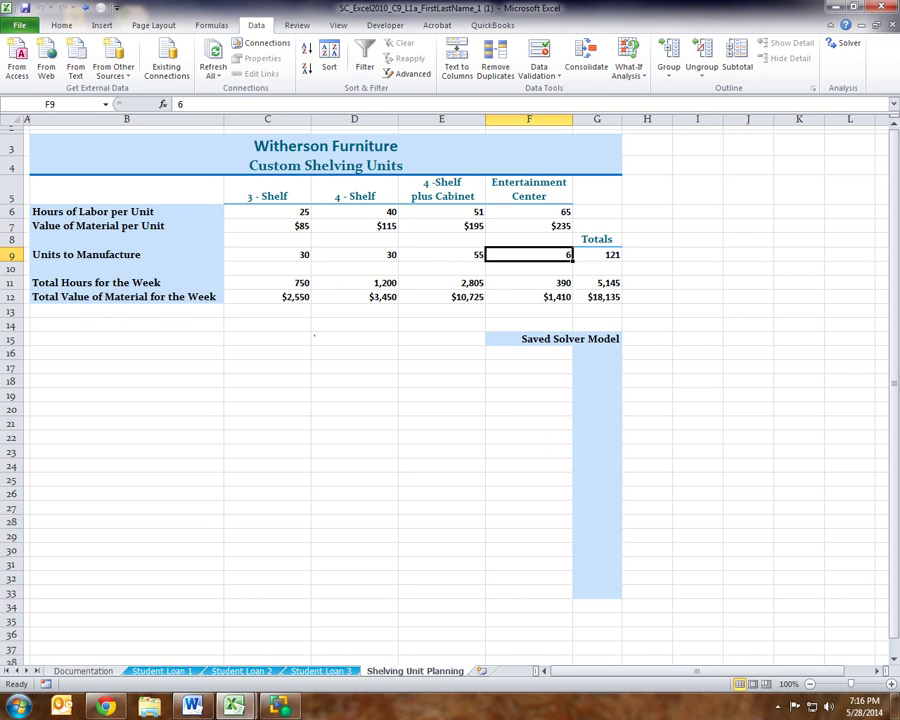
- Read the model-saving instructions in the Word assignment and save Excel's Solver model to the range starting at cell G16
{"action": "key", "text": "alt+Tab"}
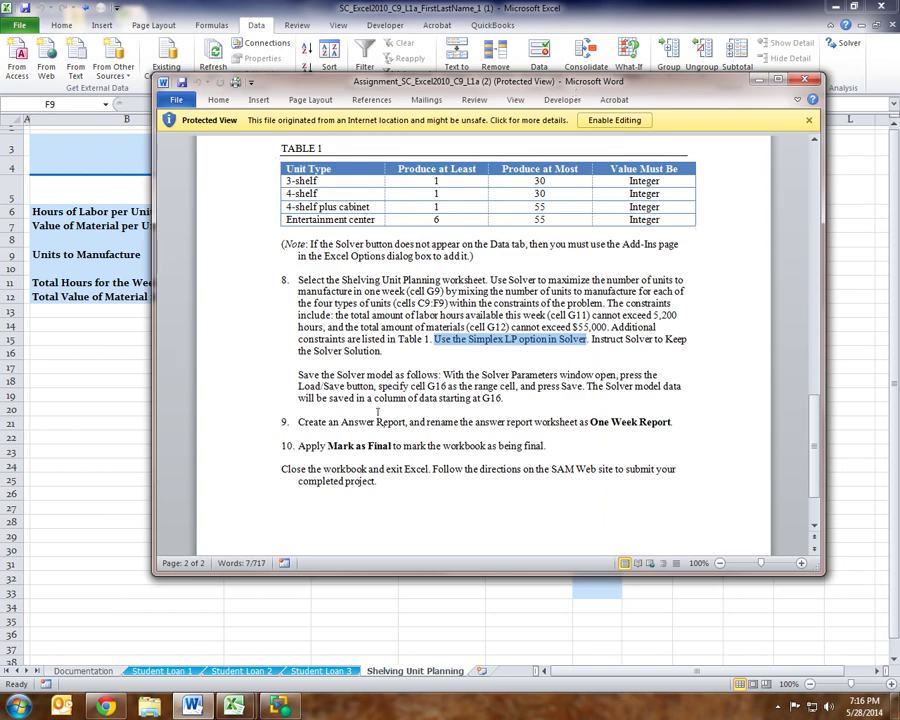
{"action": "left_click_drag", "start_coordinate": [320, 373], "coordinate": [667, 386]}
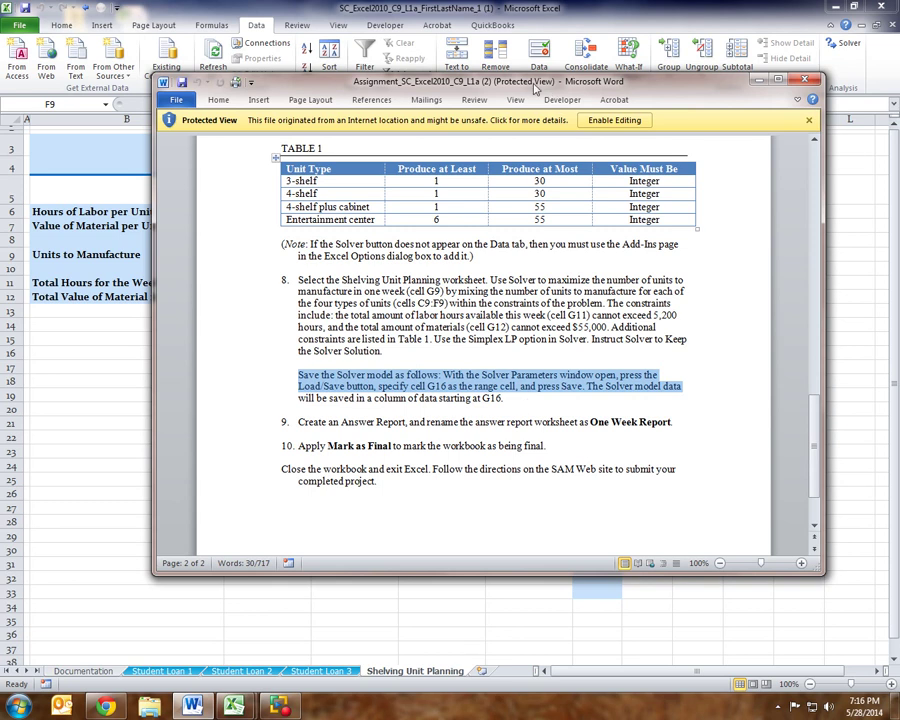
{"action": "key", "text": "alt+Tab"}
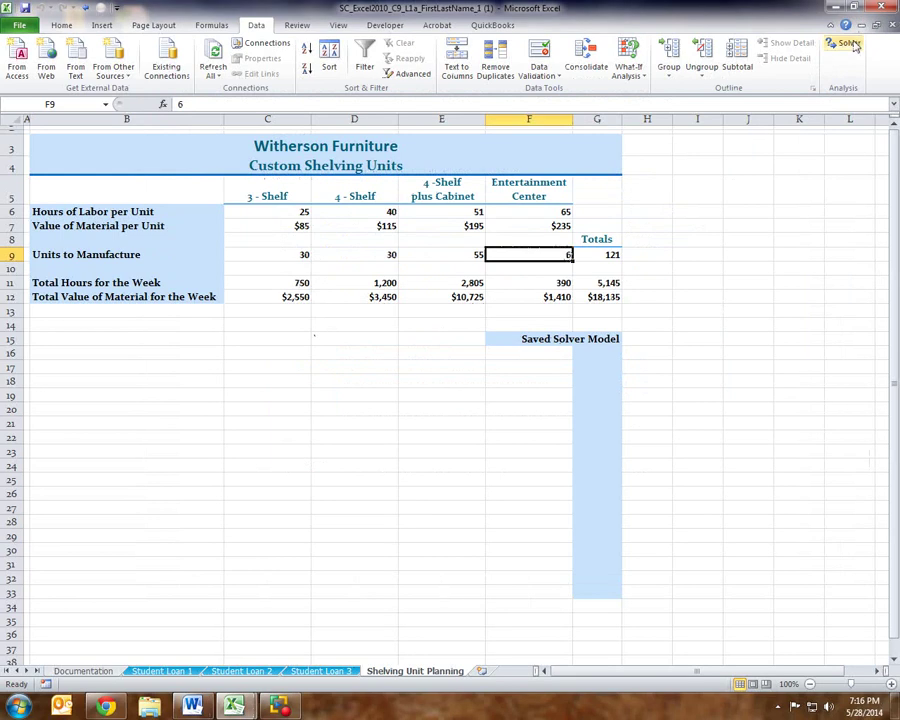
{"action": "left_click", "coordinate": [848, 44]}
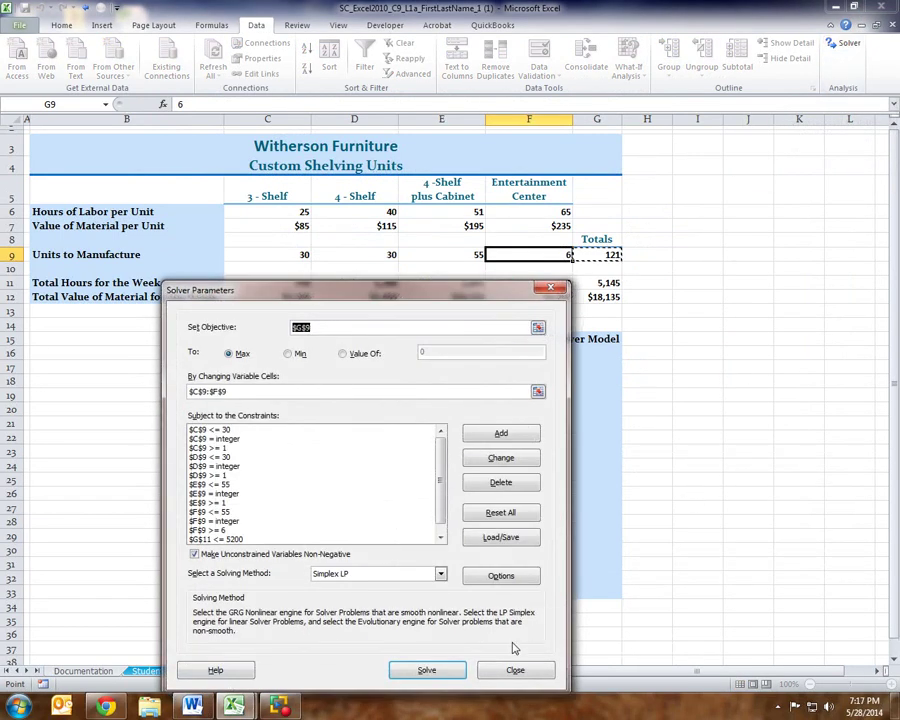
{"action": "left_click", "coordinate": [497, 539]}
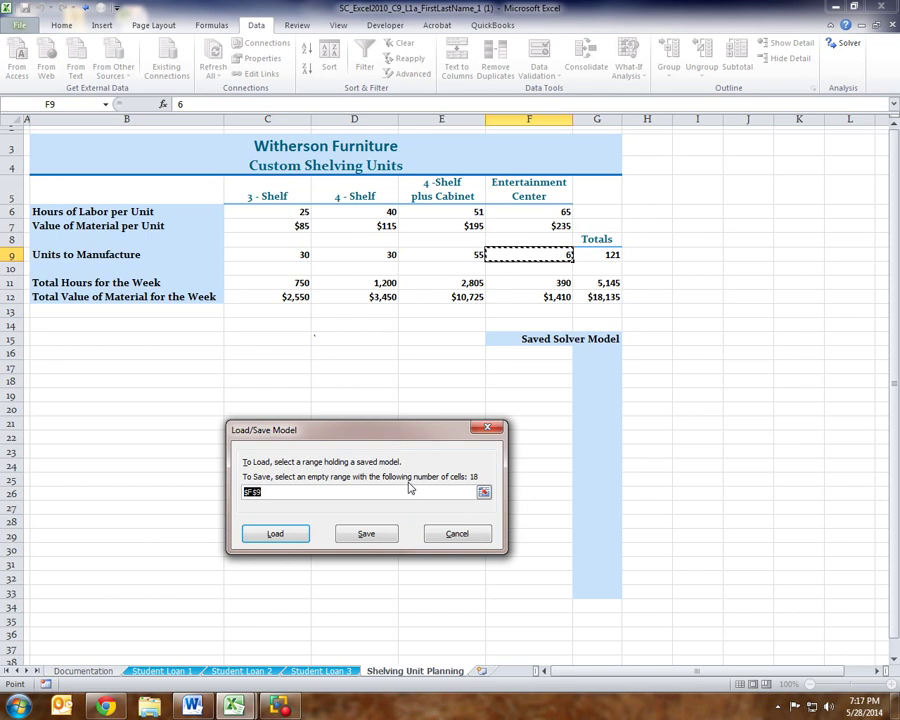
{"action": "left_click", "coordinate": [601, 355]}
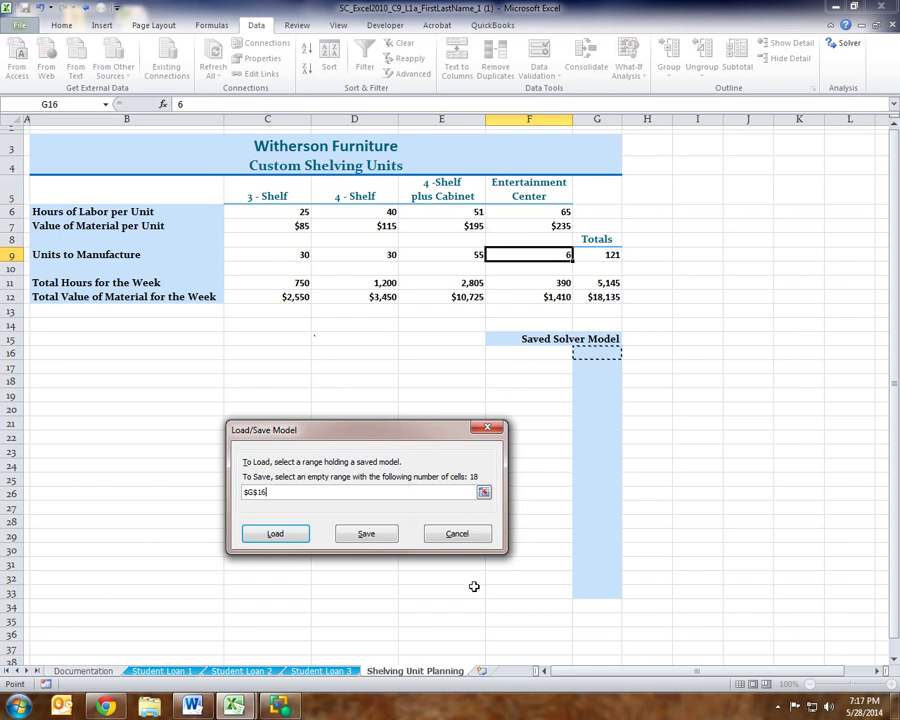
{"action": "left_click", "coordinate": [376, 539]}
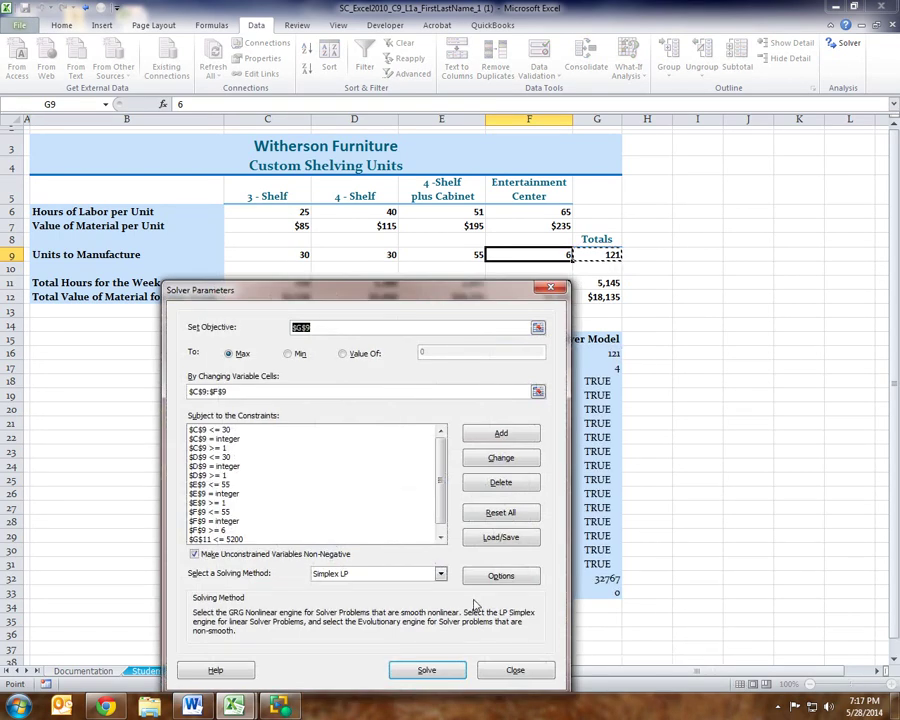
- Solve the model again with an Answer report, keeping the Solver solution, and look over the generated report sheet
{"action": "left_click", "coordinate": [435, 674]}
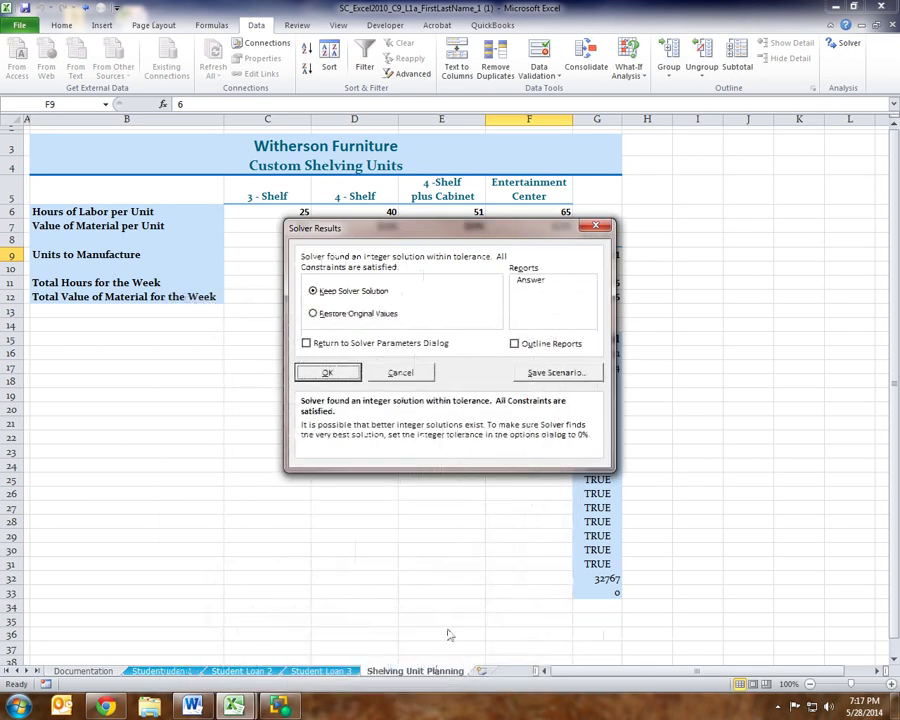
{"action": "left_click", "coordinate": [528, 281]}
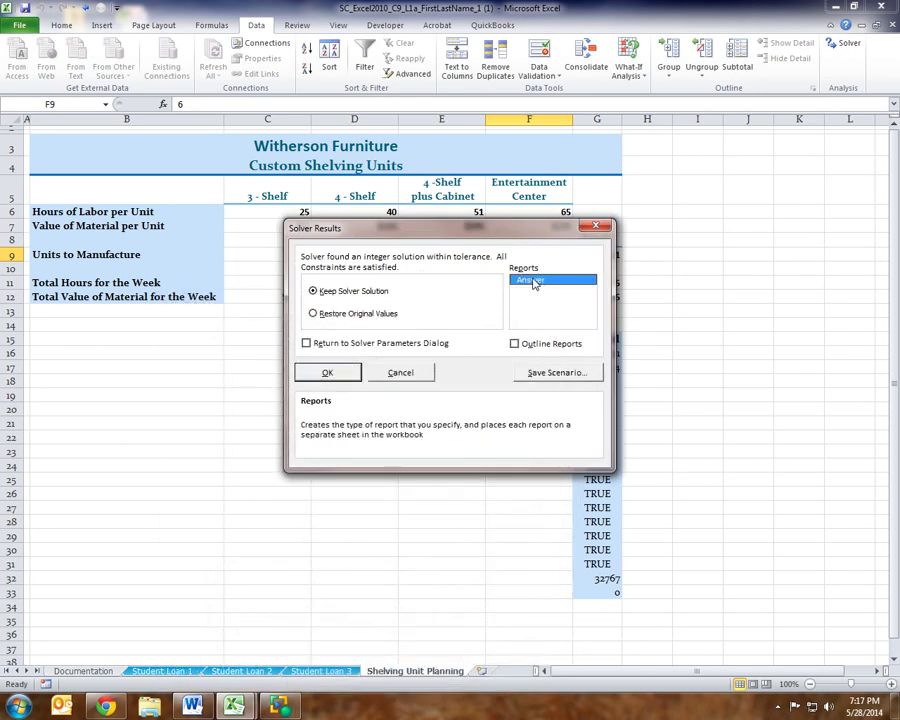
{"action": "left_click", "coordinate": [328, 373]}
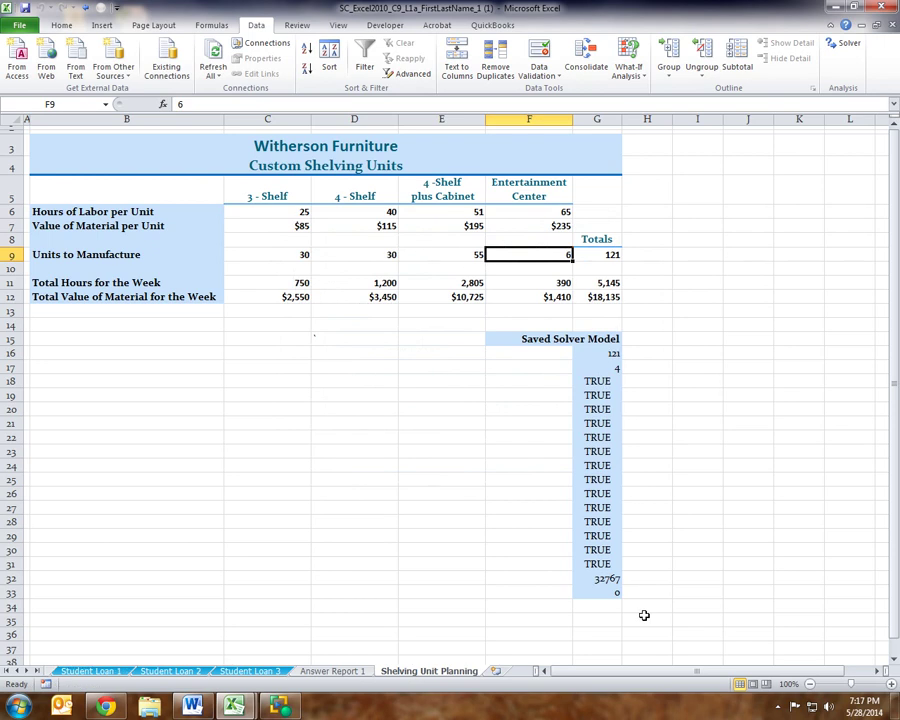
{"action": "left_click", "coordinate": [331, 671]}
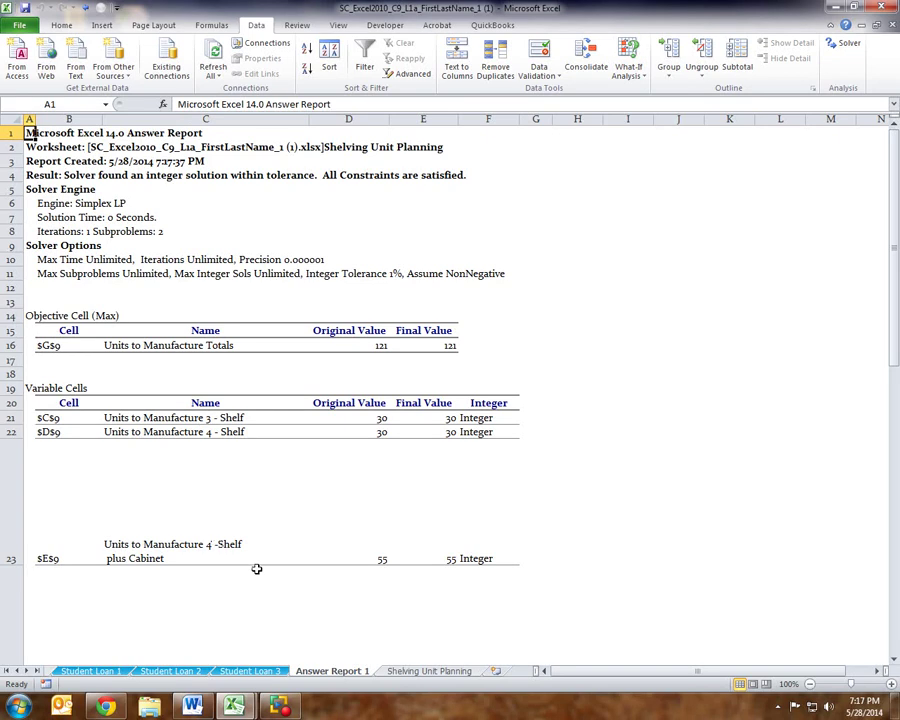
{"action": "left_click", "coordinate": [410, 673]}
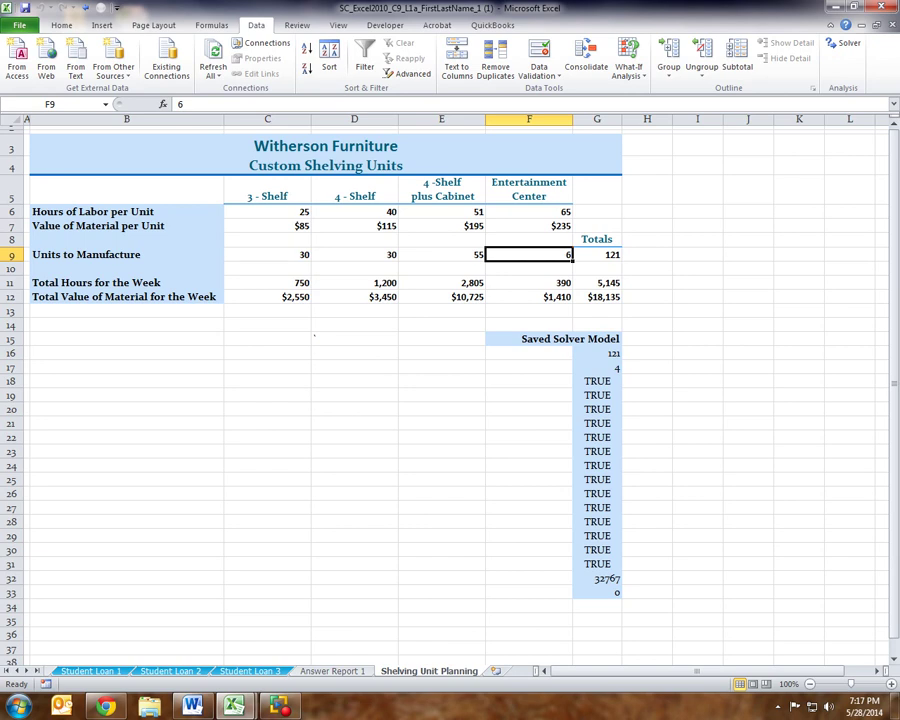
- Rename the answer report worksheet as One Week Report
{"action": "key", "text": "Return"}
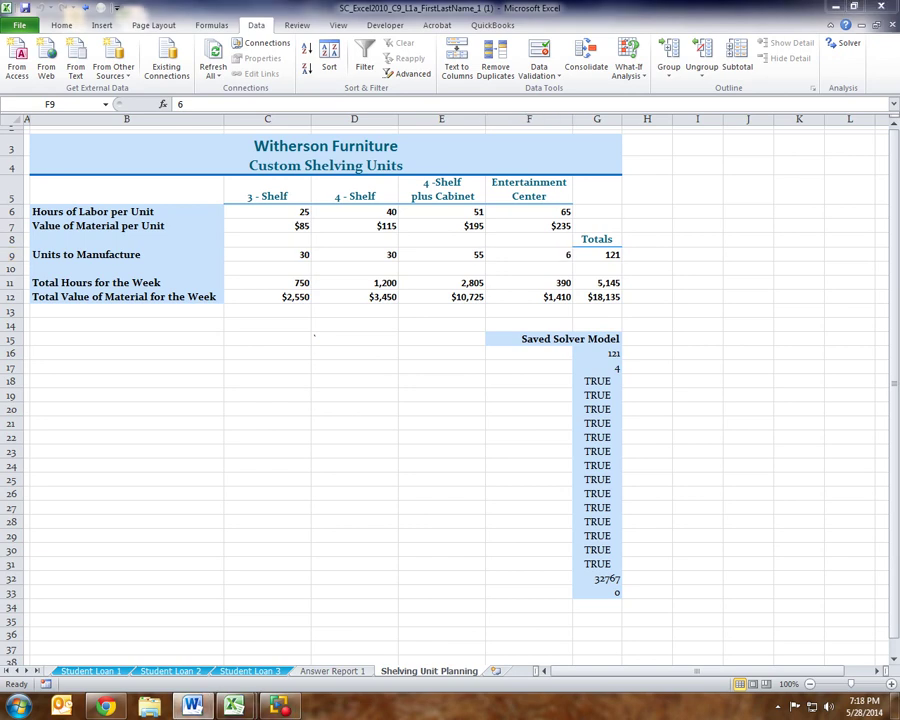
{"action": "left_click", "coordinate": [328, 673]}
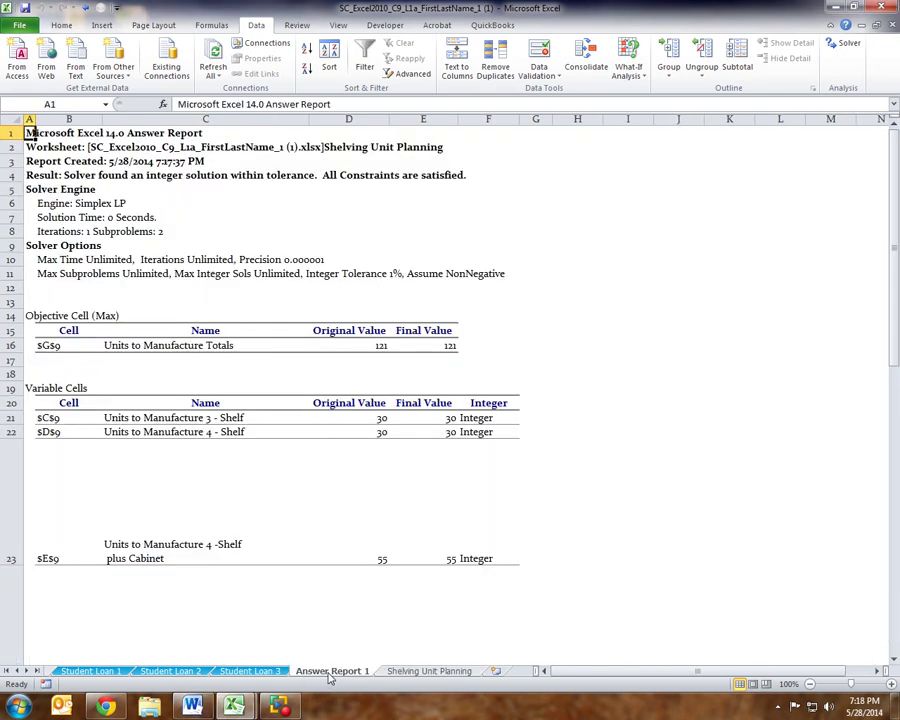
{"action": "double_click", "coordinate": [329, 672]}
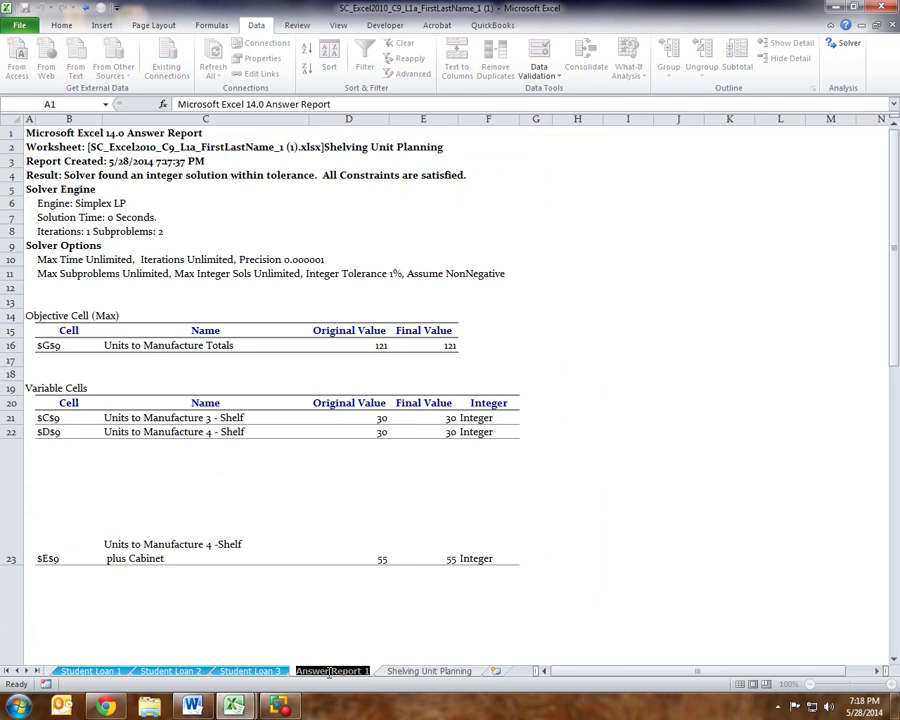
{"action": "type", "text": "One Week"}
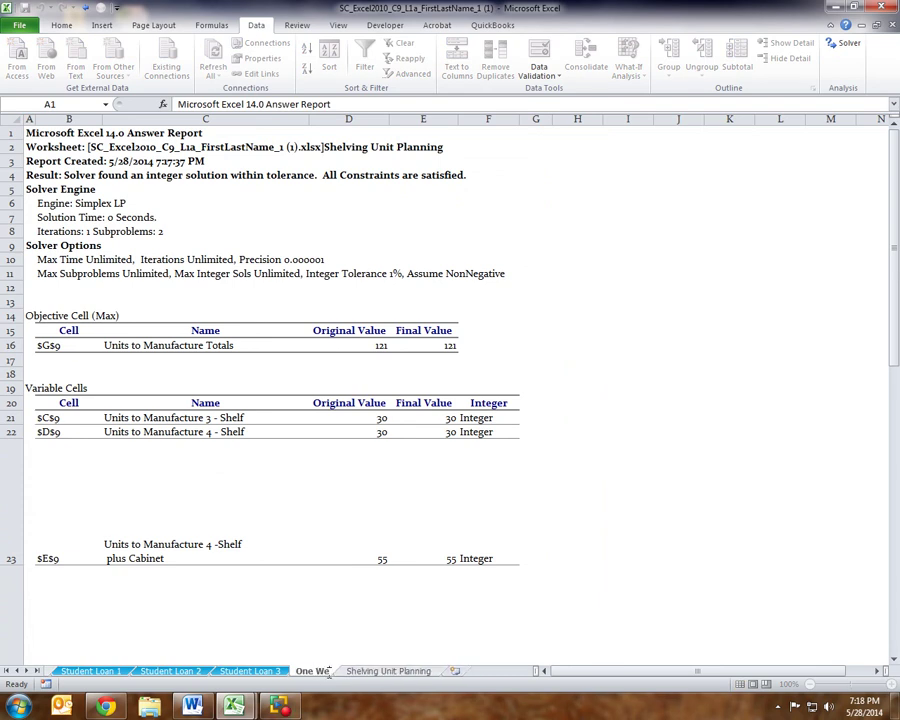
{"action": "type", "text": " Report"}
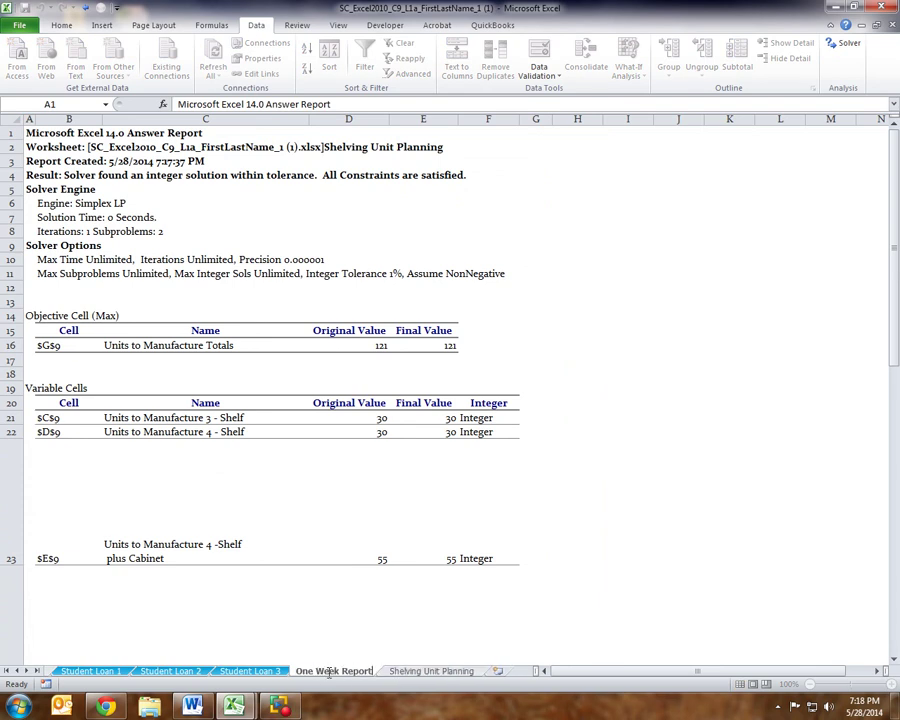
{"action": "key", "text": "Return"}
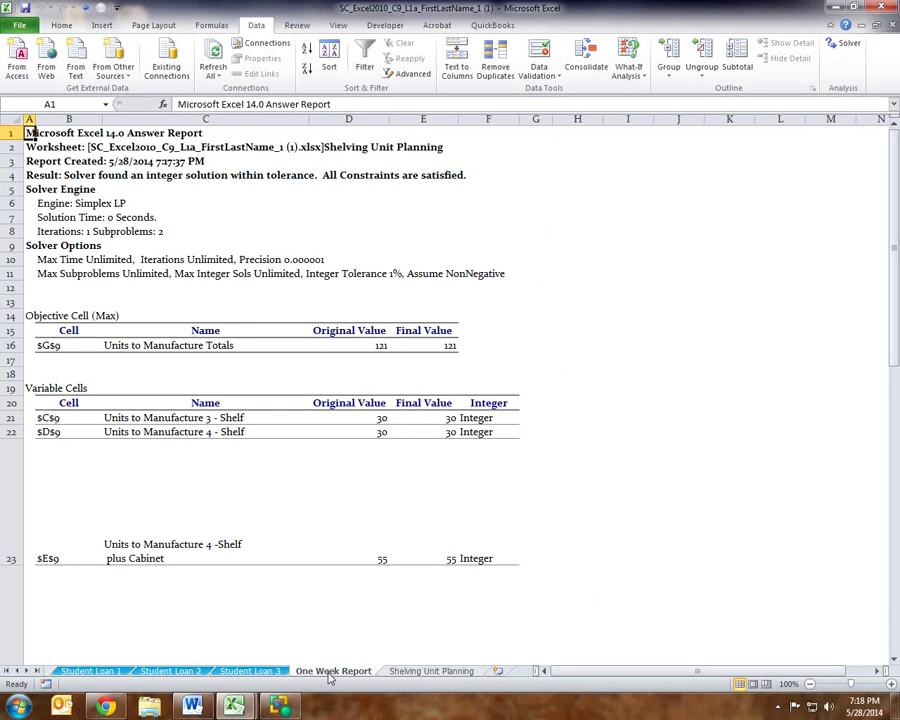
- Mark the workbook as final and accept both the save prompt and the final-version notice
{"action": "left_click", "coordinate": [24, 24]}
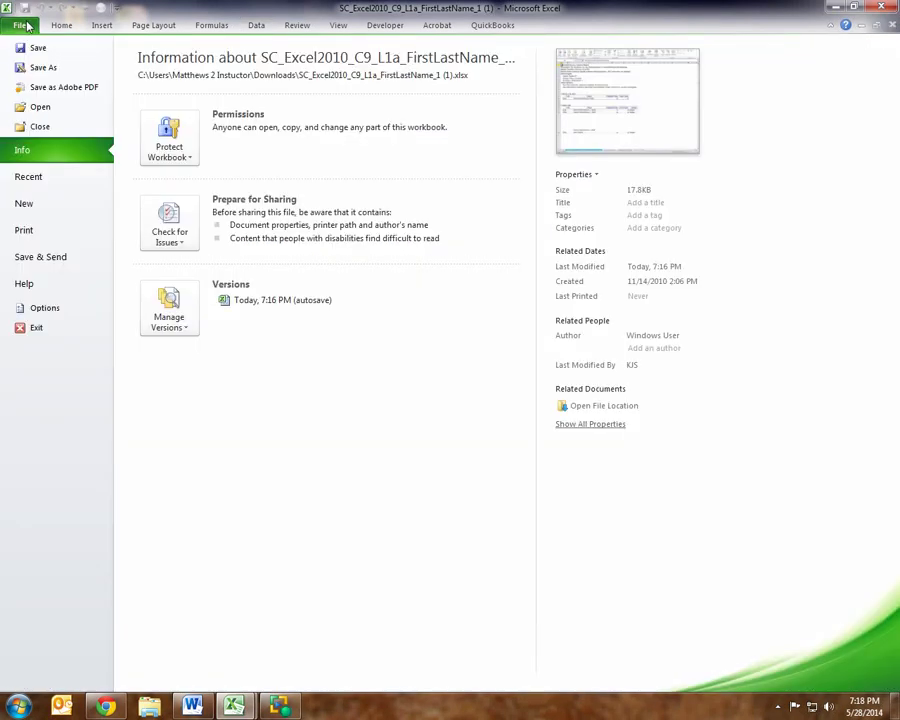
{"action": "left_click", "coordinate": [184, 158]}
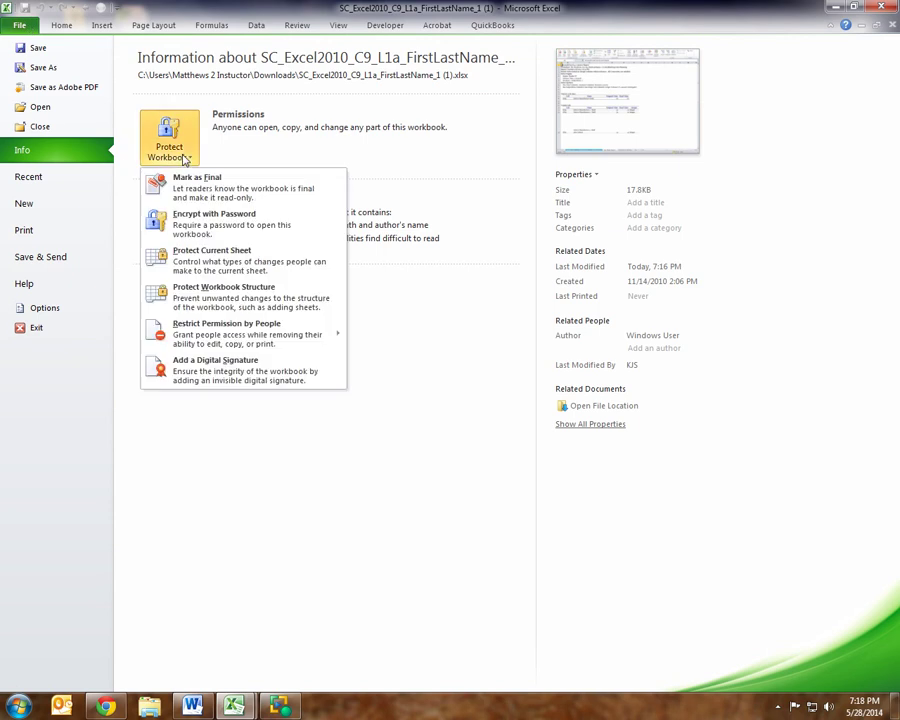
{"action": "left_click", "coordinate": [183, 180]}
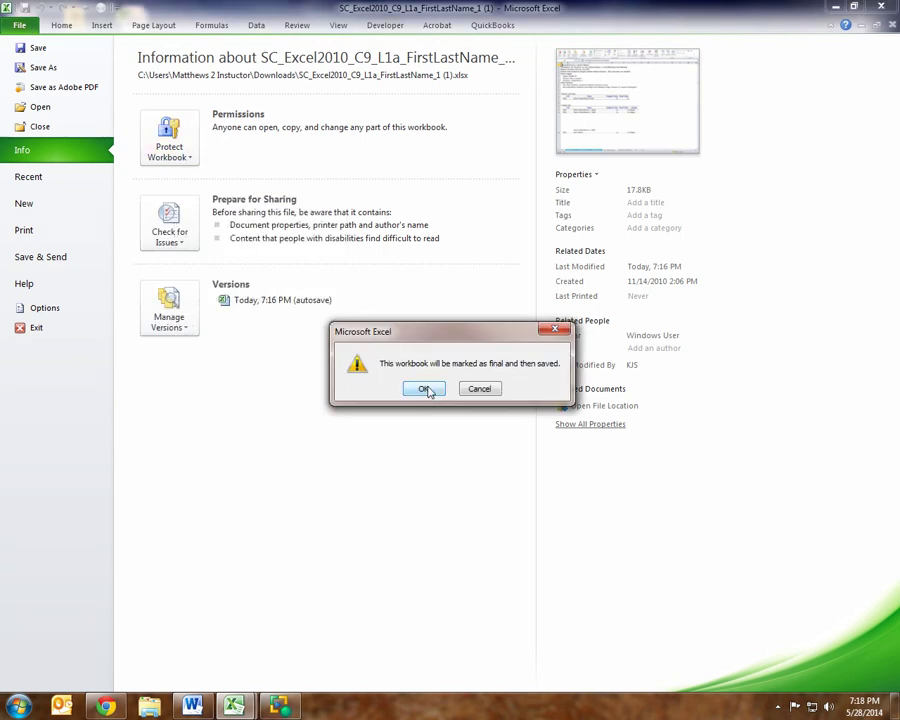
{"action": "left_click", "coordinate": [425, 389]}
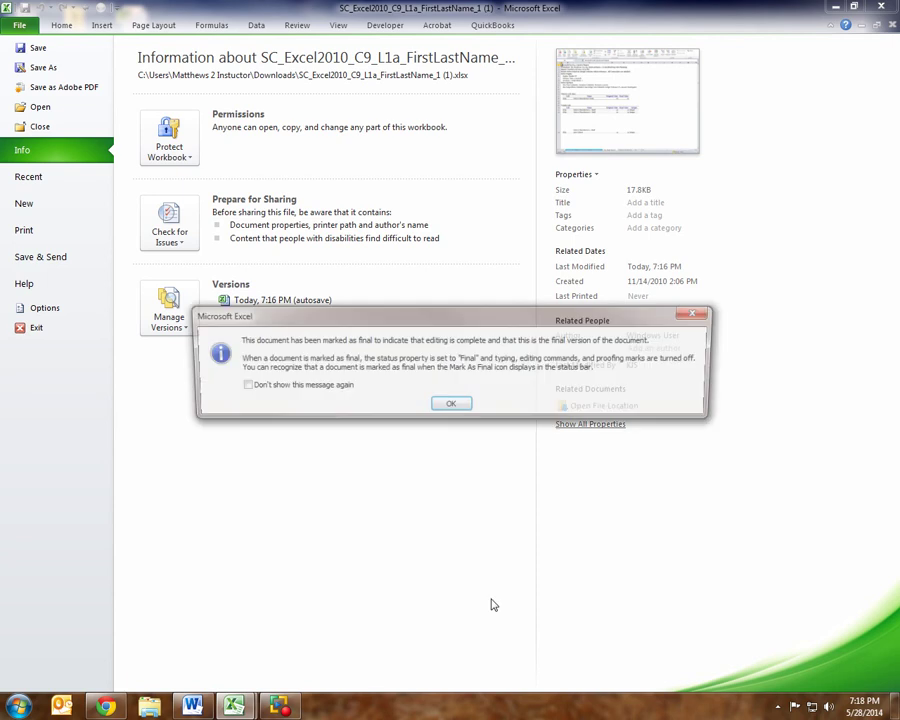
{"action": "left_click", "coordinate": [450, 407]}
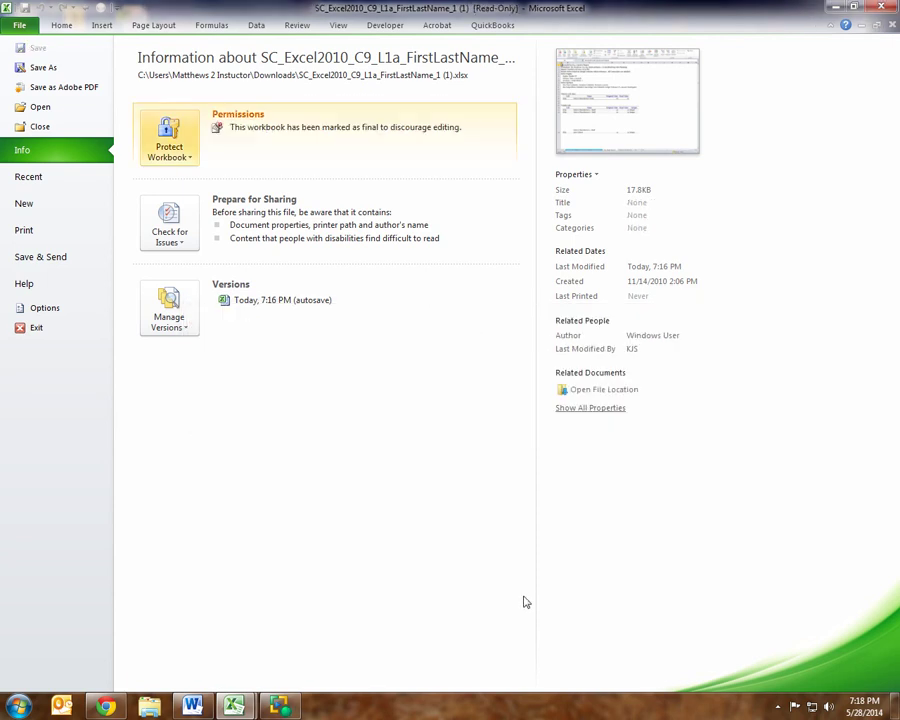